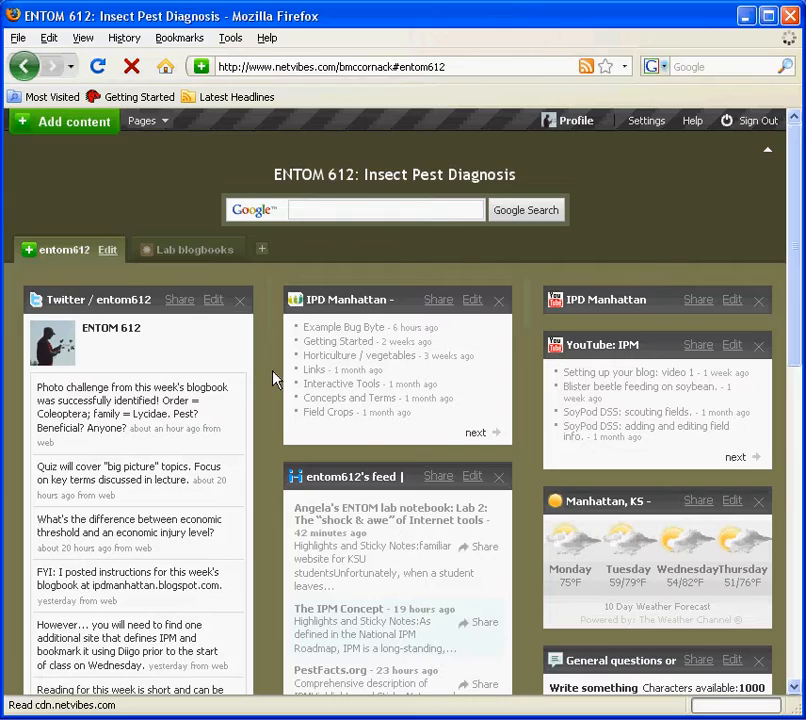
- Open Blogger through the Lab Notebook link on the course page and sign out of the current account
scroll(274, 369, down, 8)
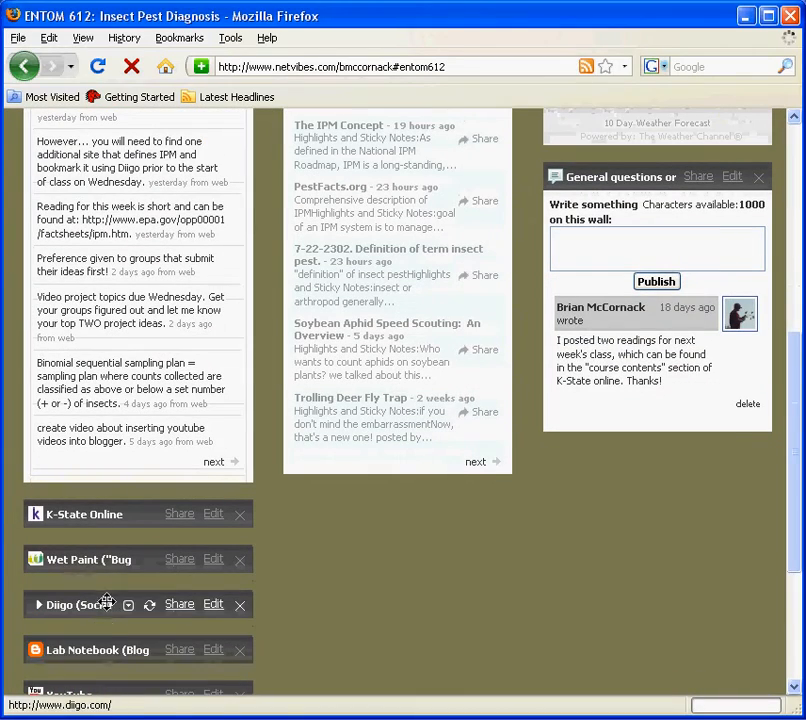
click(56, 656)
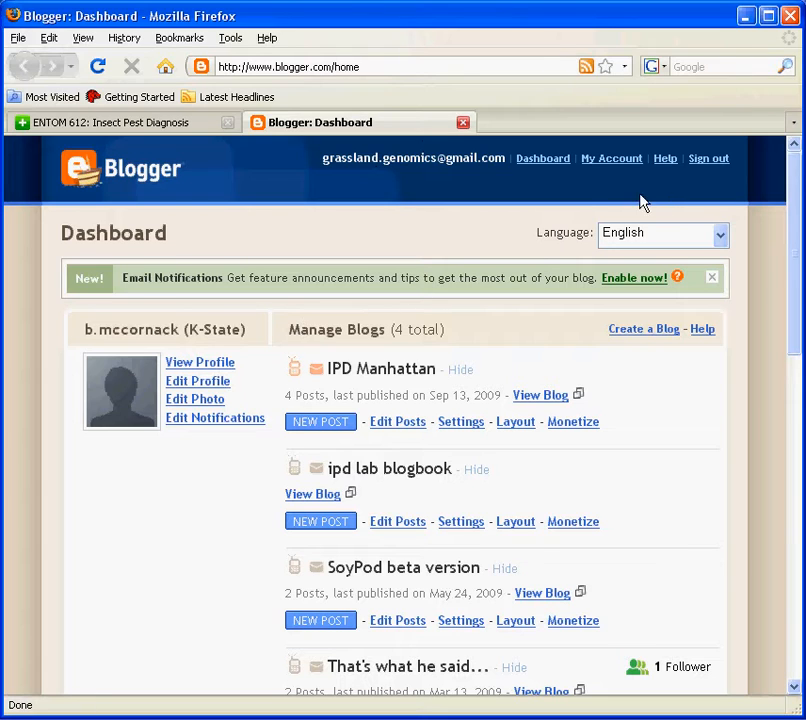
click(718, 159)
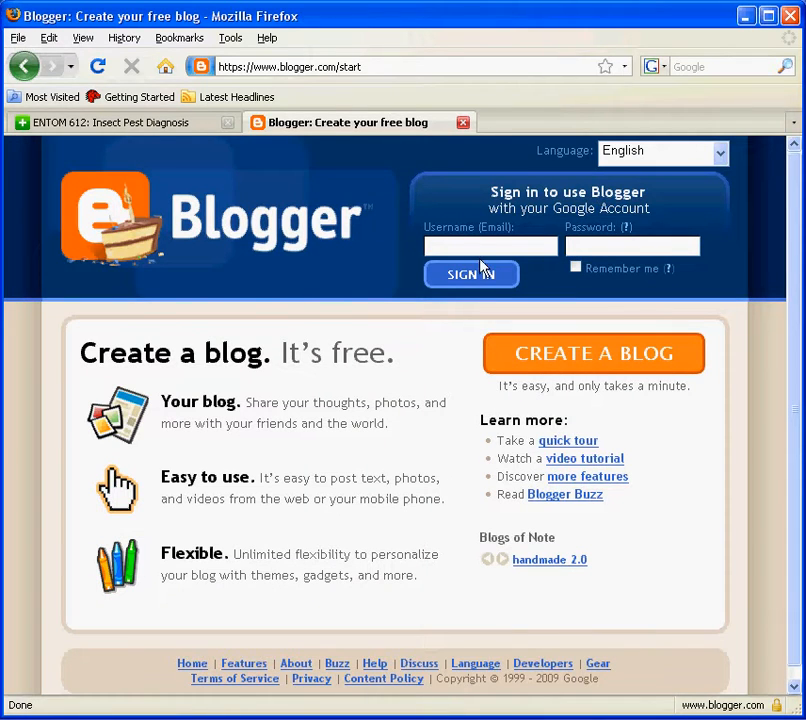
- Sign in to Blogger with the Google Account username and the account password
click(454, 250)
text(gr)
key(Down)
key(Return)
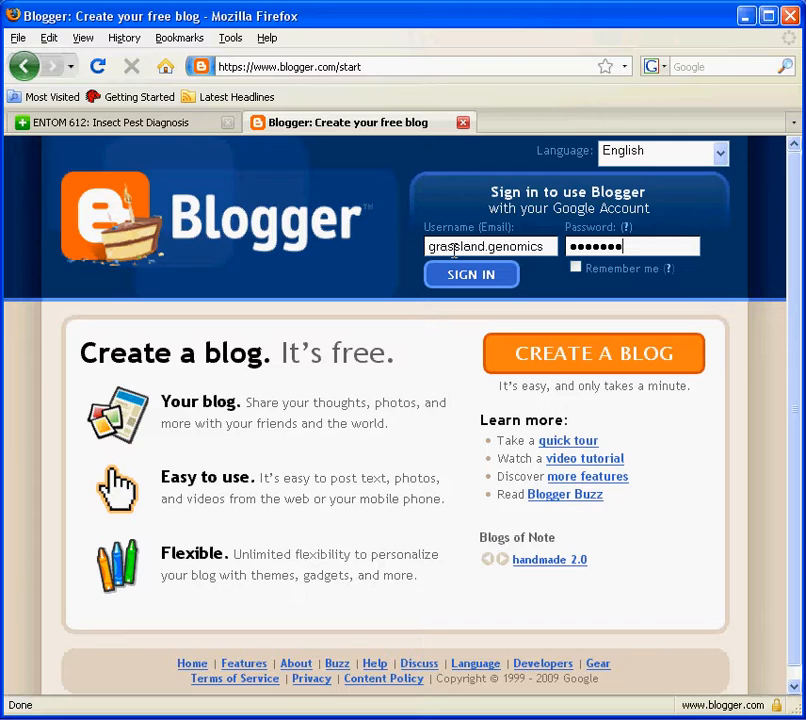
key(Return)
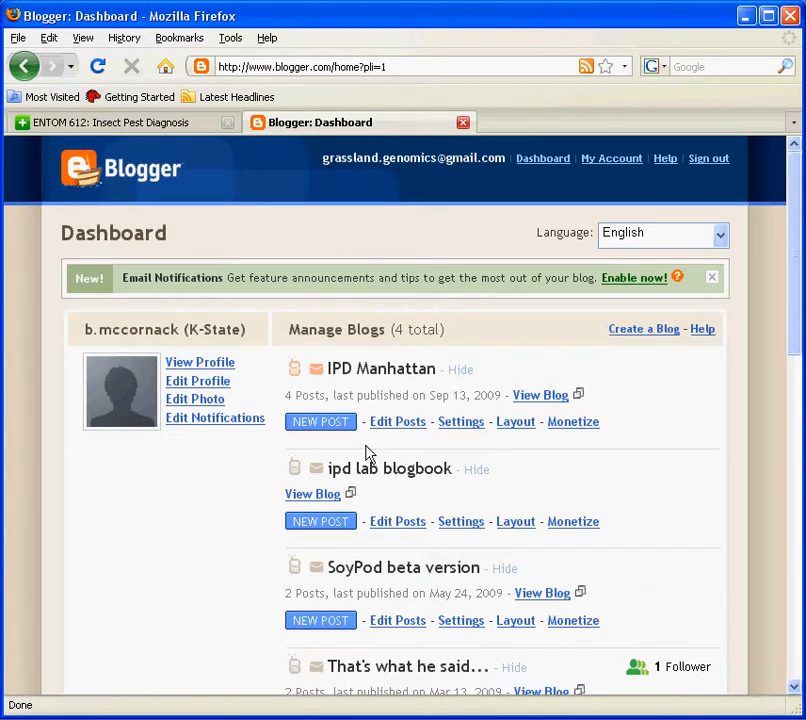
- View the IPD Manhattan blog from the dashboard and look through its Week 3 and Week 2 posts
scroll(265, 479, down, 3)
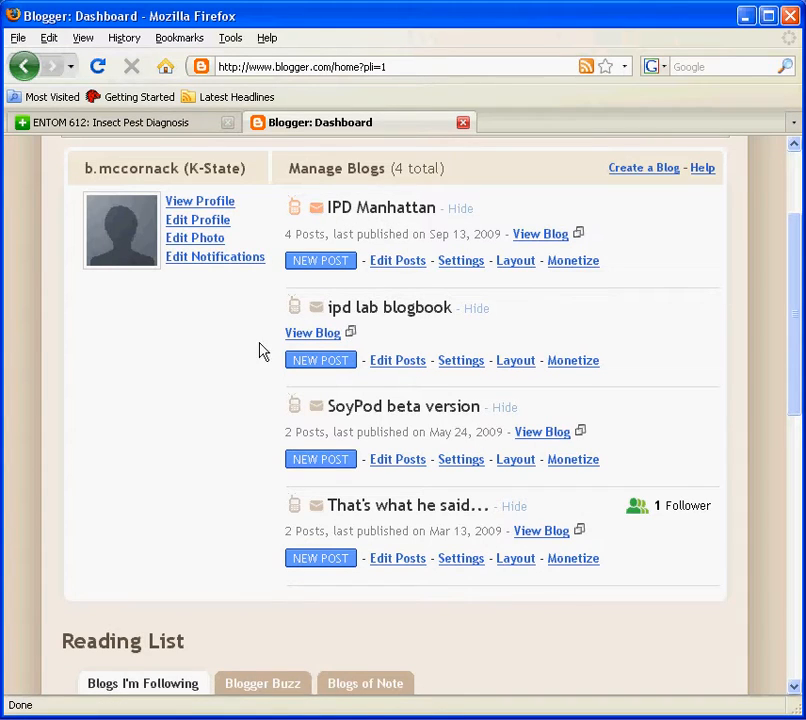
scroll(235, 350, up, 3)
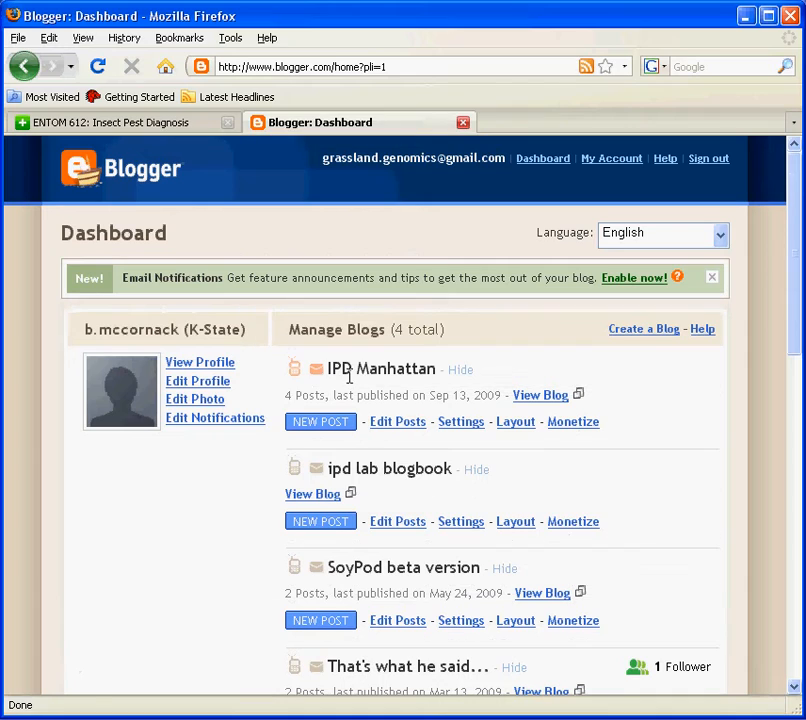
click(538, 396)
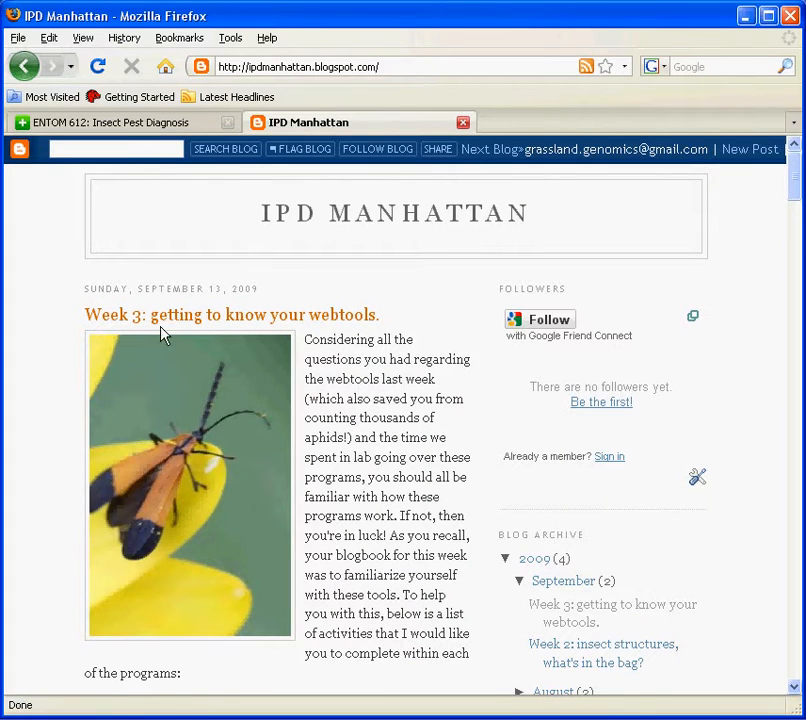
scroll(342, 360, down, 4)
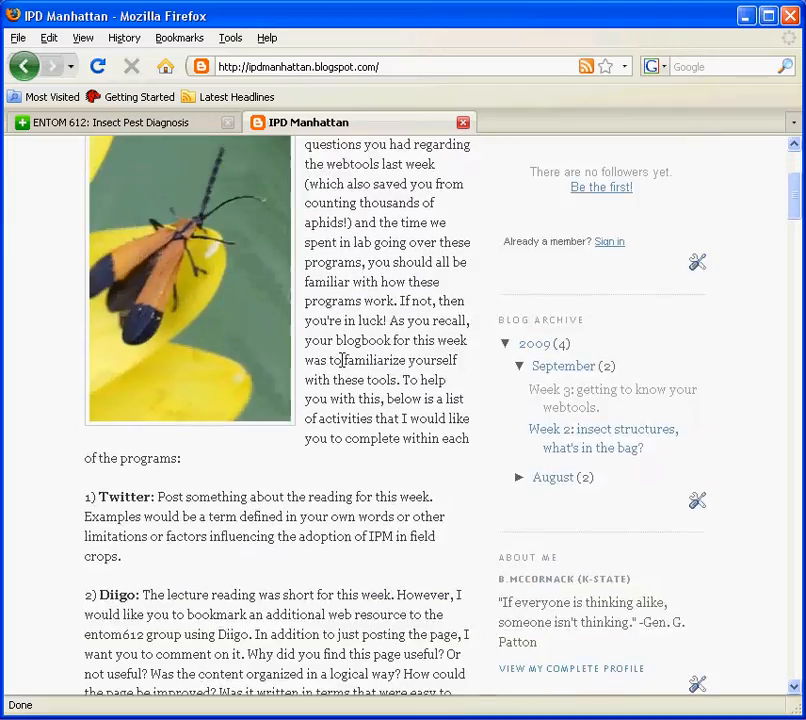
scroll(342, 360, down, 18)
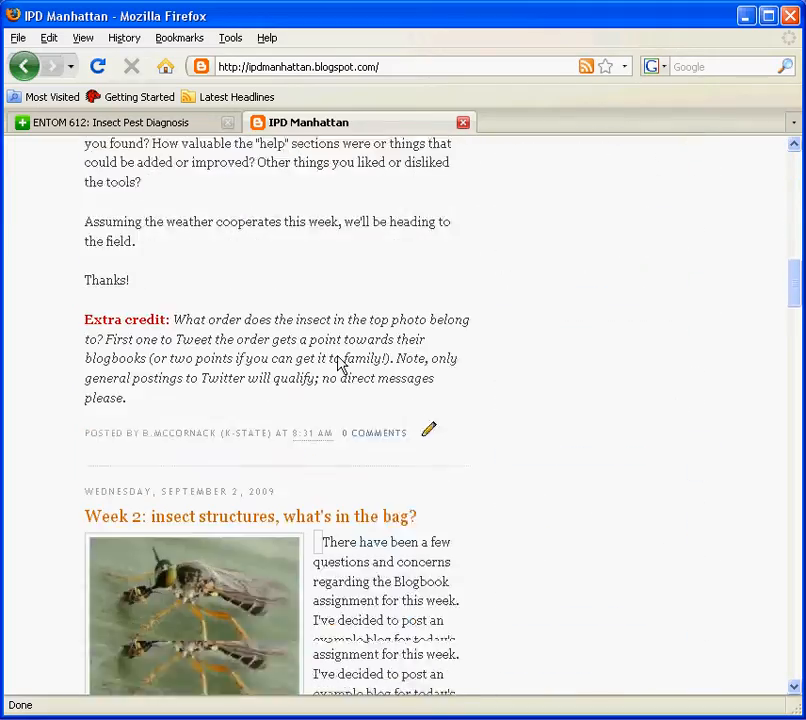
scroll(335, 364, down, 2)
scroll(333, 362, down, 20)
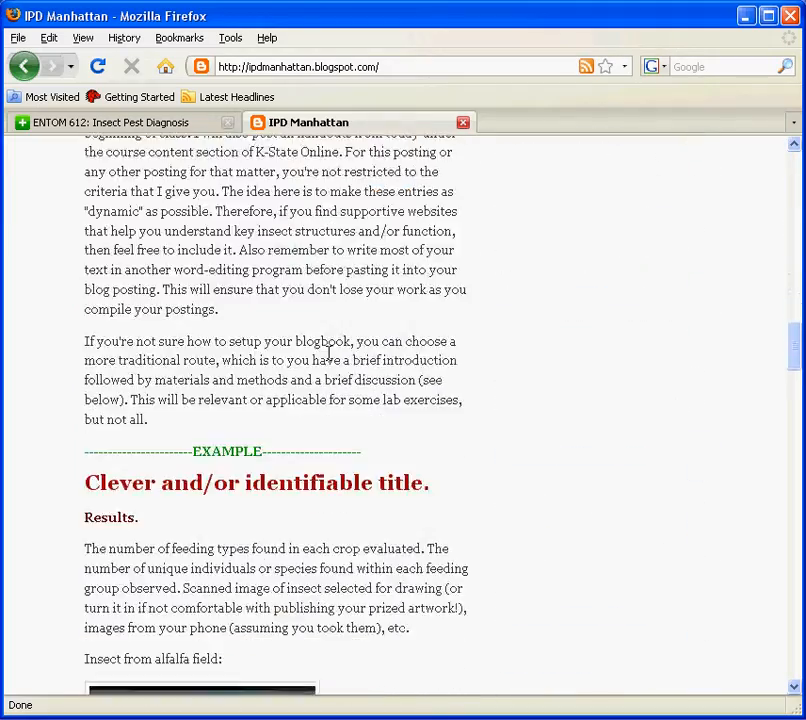
scroll(333, 362, down, 7)
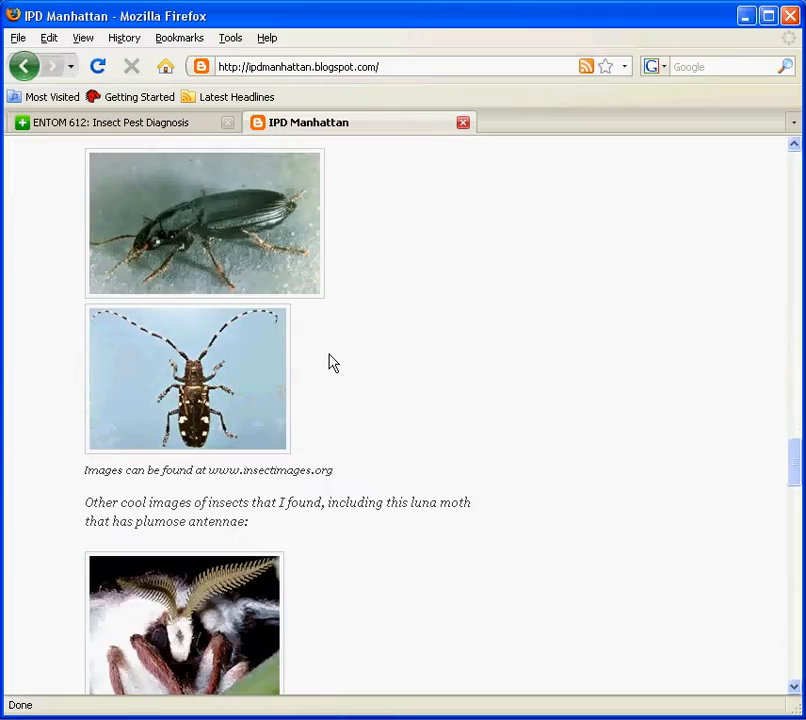
scroll(333, 362, up, 20)
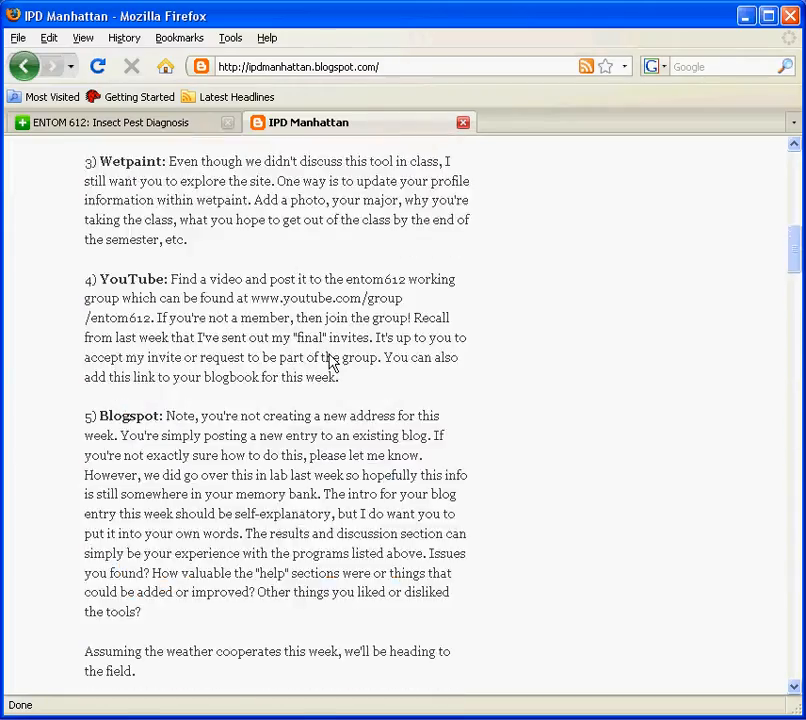
scroll(333, 362, up, 12)
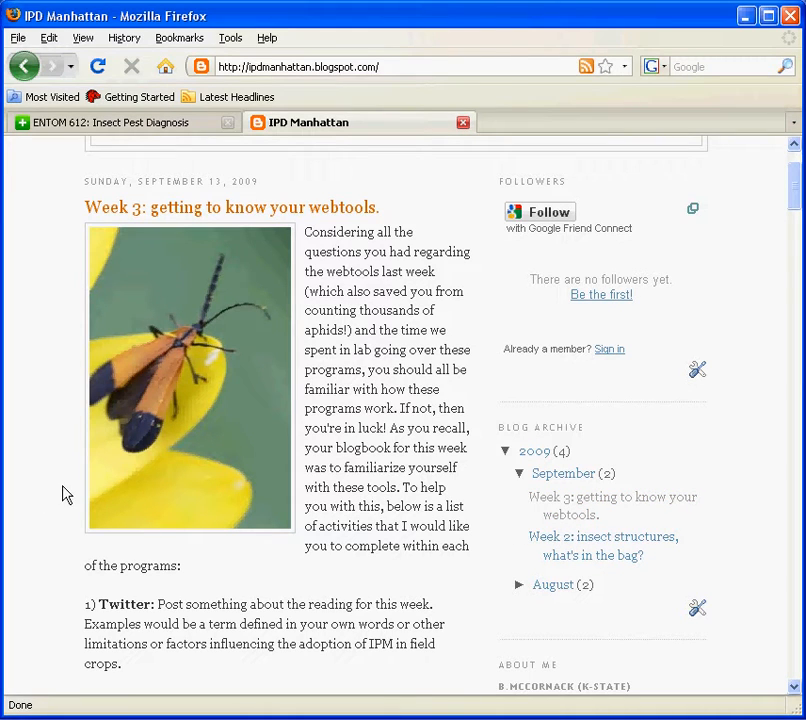
scroll(309, 399, up, 2)
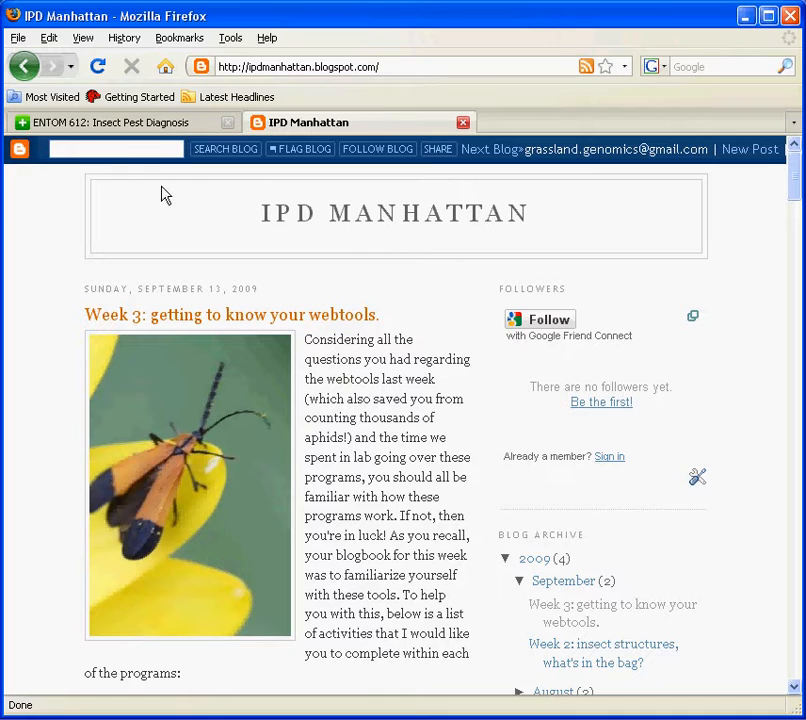
click(25, 72)
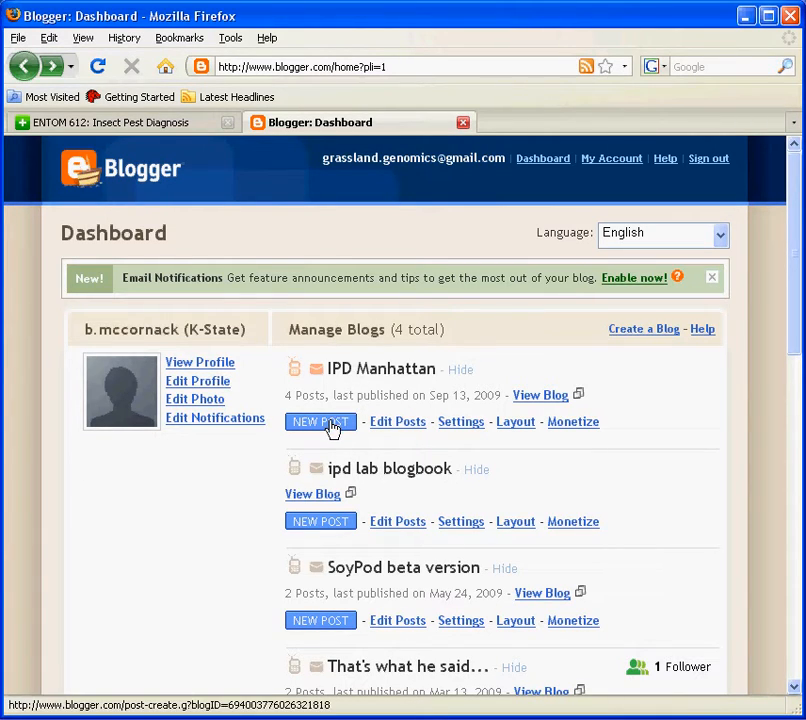
- Open the IPD Manhattan post "Week 3: getting to know your webtools." for editing and look through its content
click(398, 424)
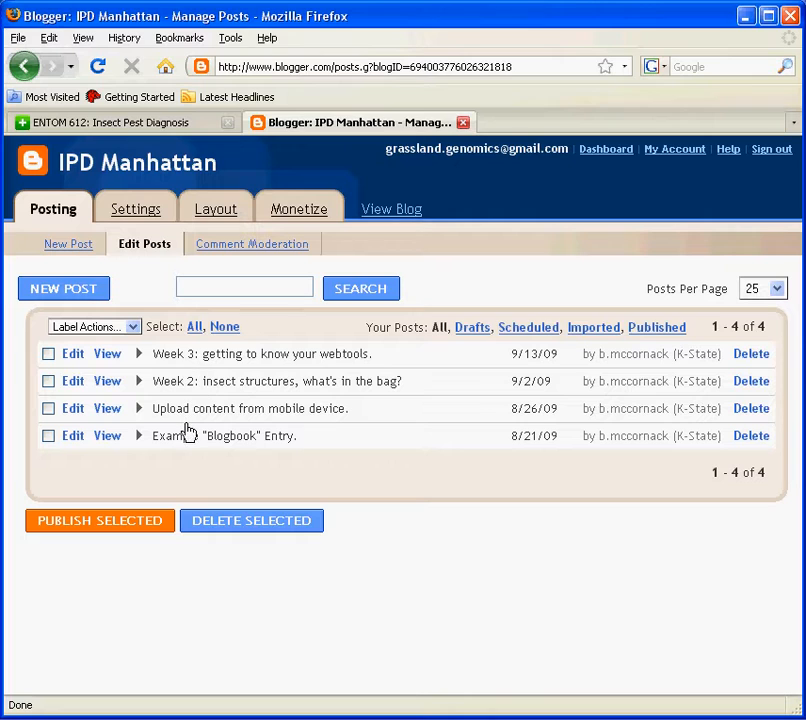
click(75, 356)
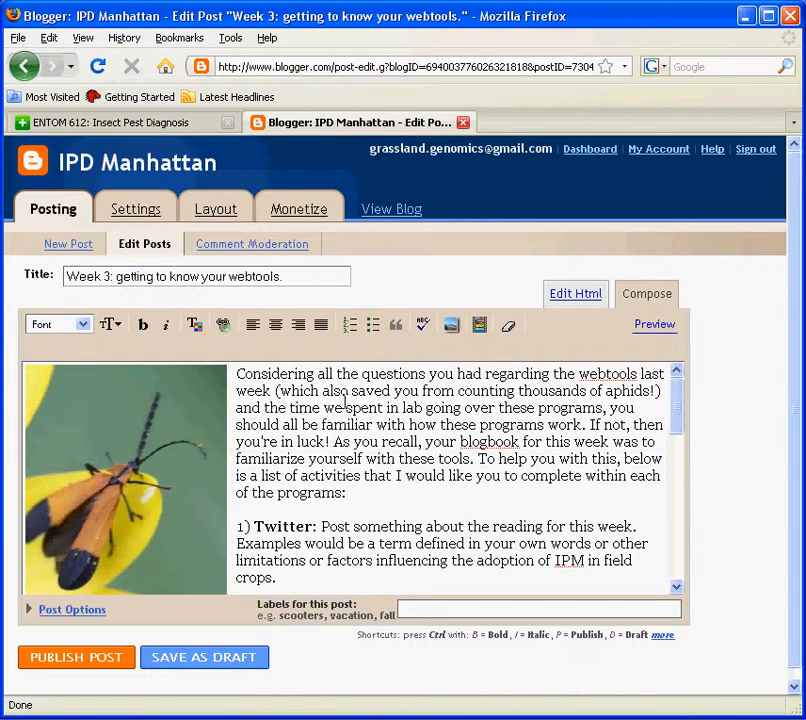
scroll(345, 405, down, 15)
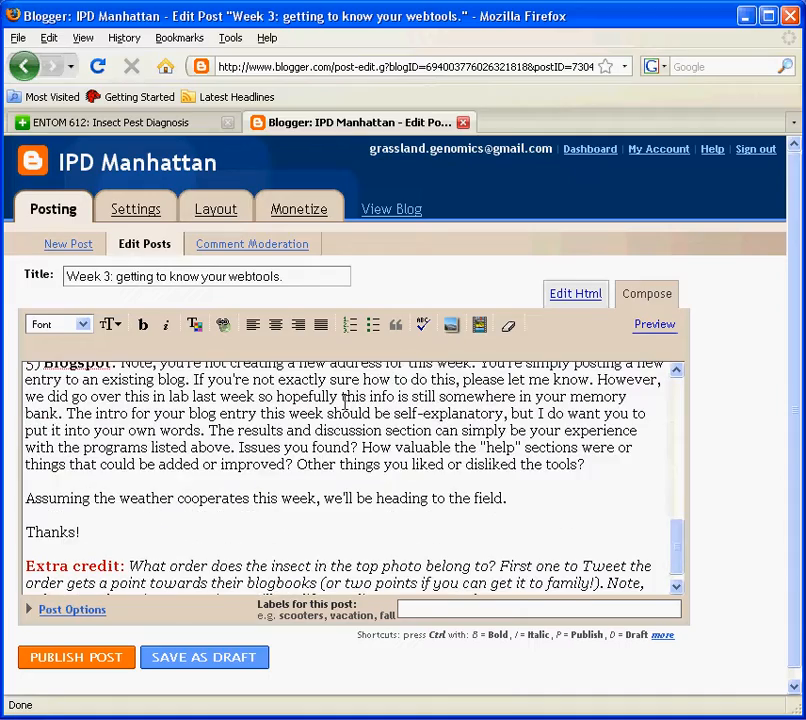
scroll(345, 401, up, 15)
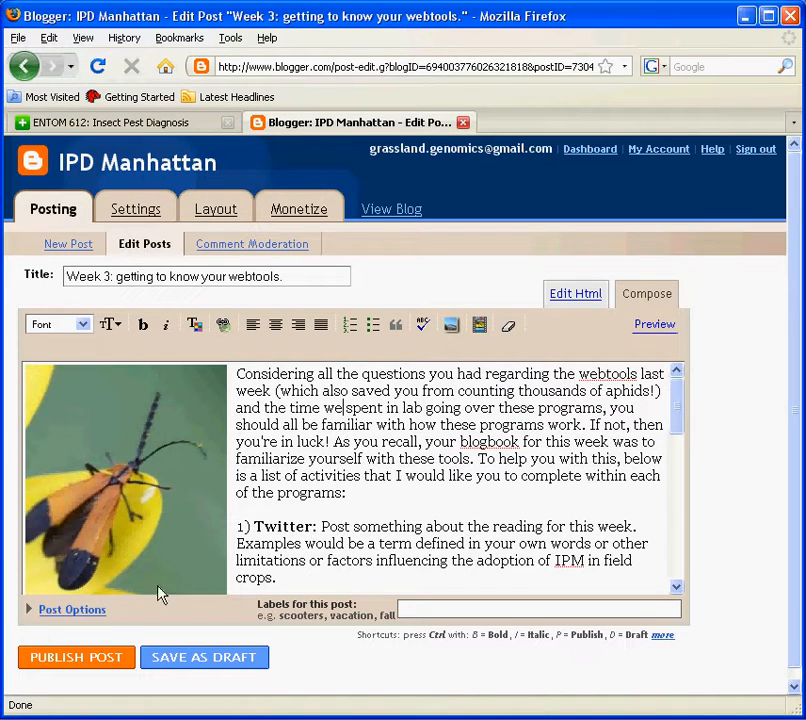
click(25, 68)
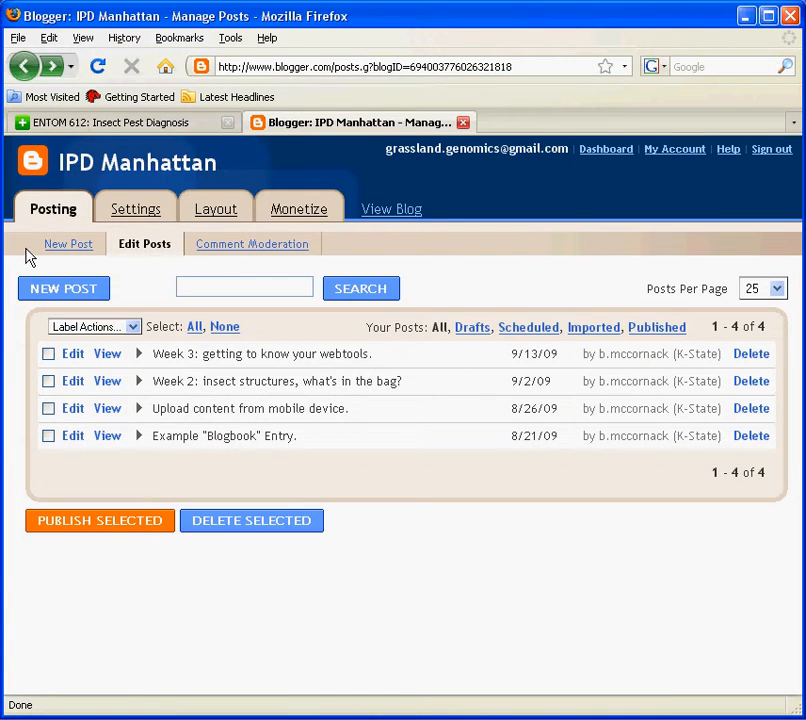
click(27, 70)
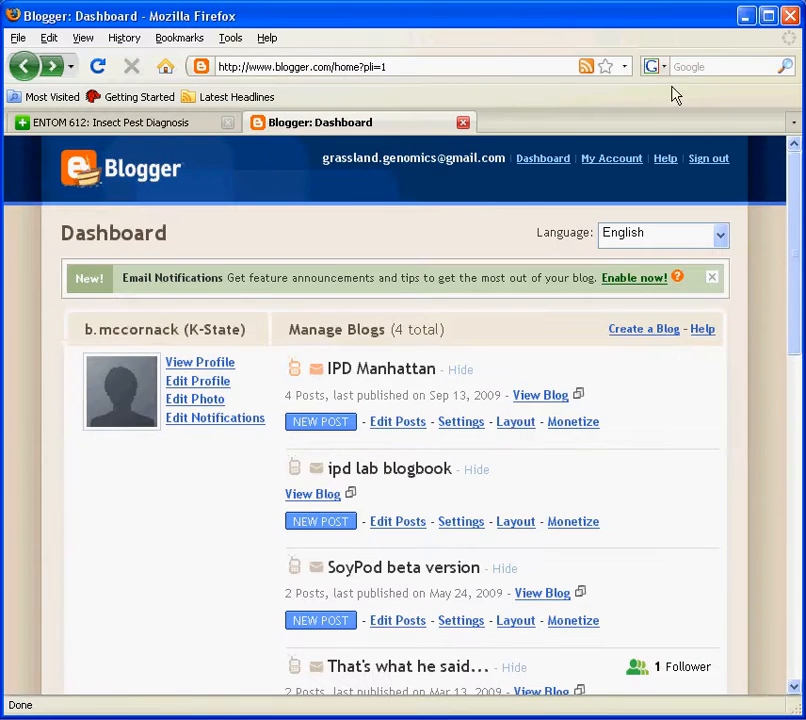
- Create a new IPD Manhattan post titled "creative title" with the body text "insert text."
click(335, 428)
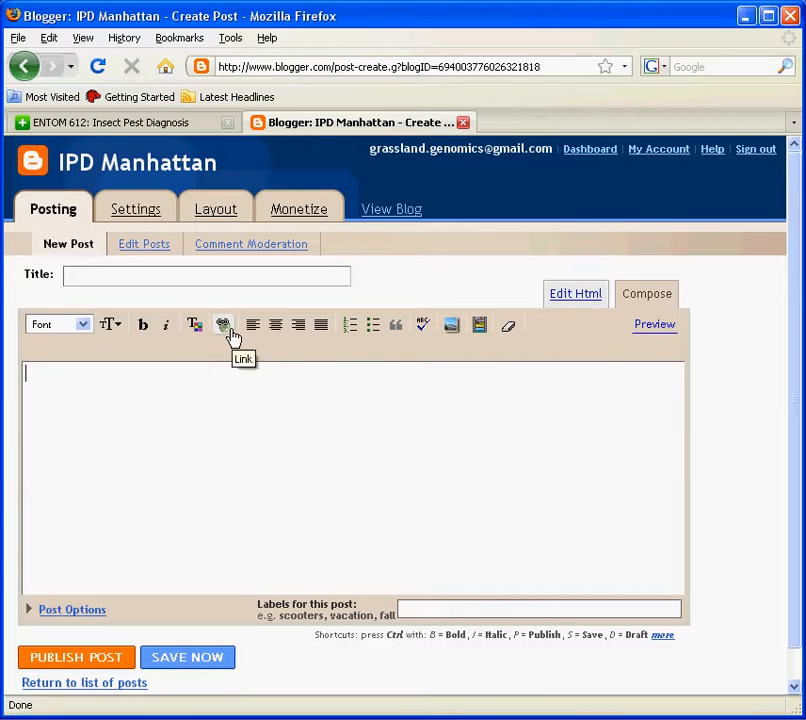
click(113, 276)
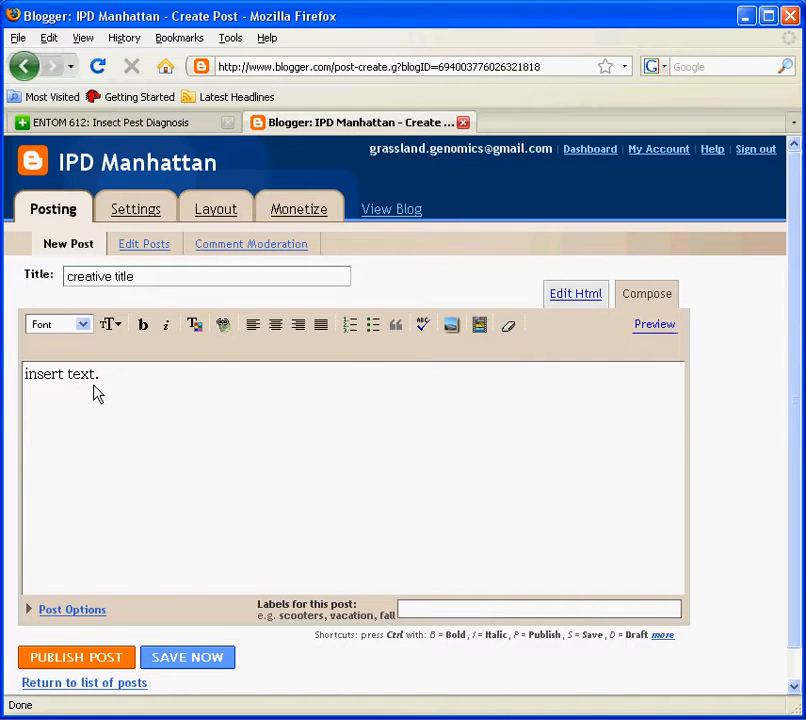
- Upload the sba image from the computer's Desktop and insert it into the post
click(451, 330)
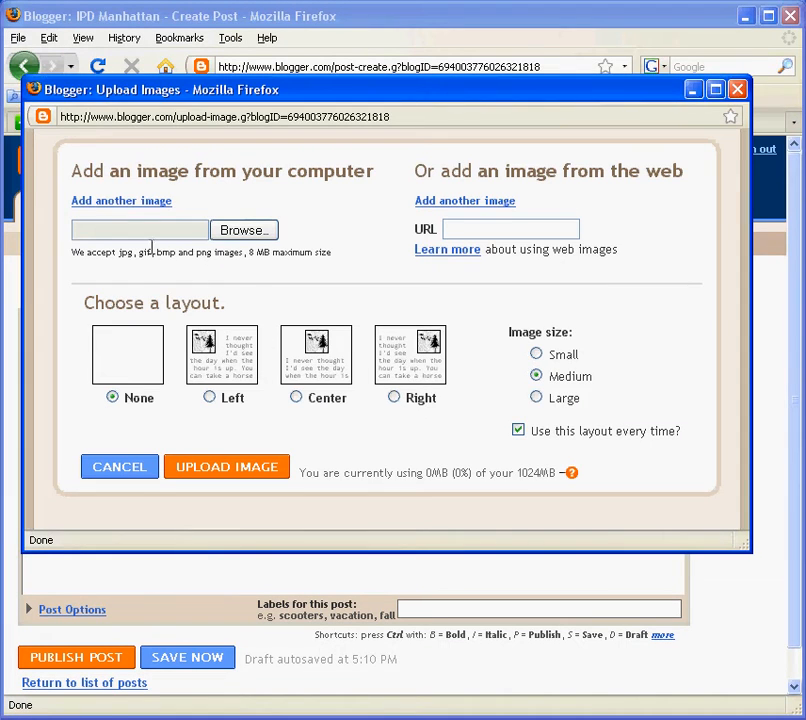
click(143, 226)
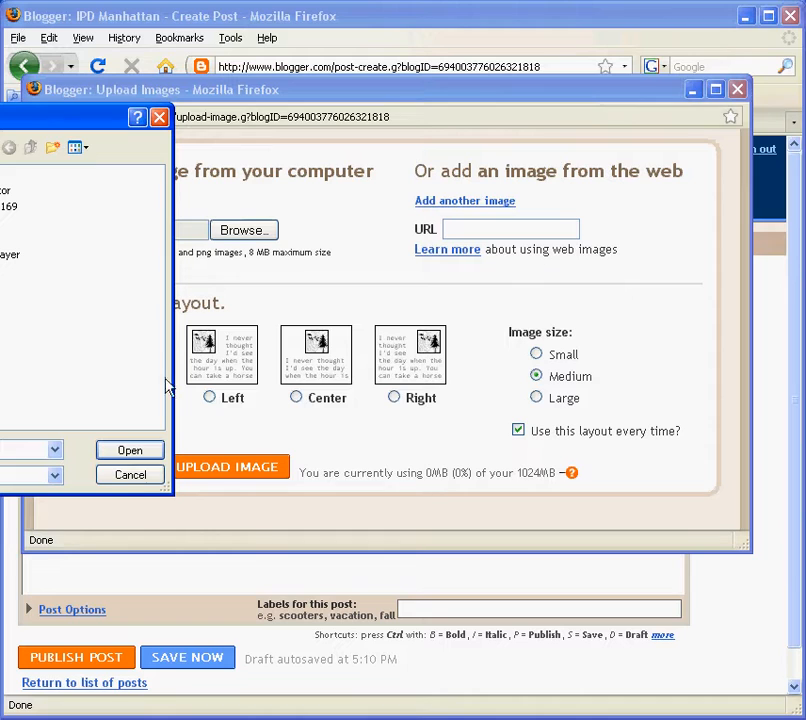
click(140, 474)
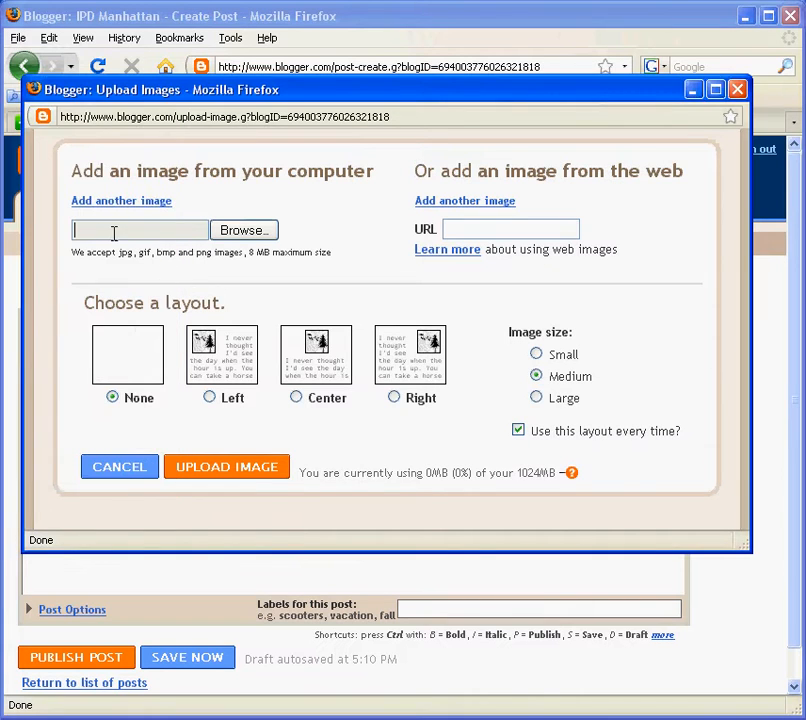
click(262, 233)
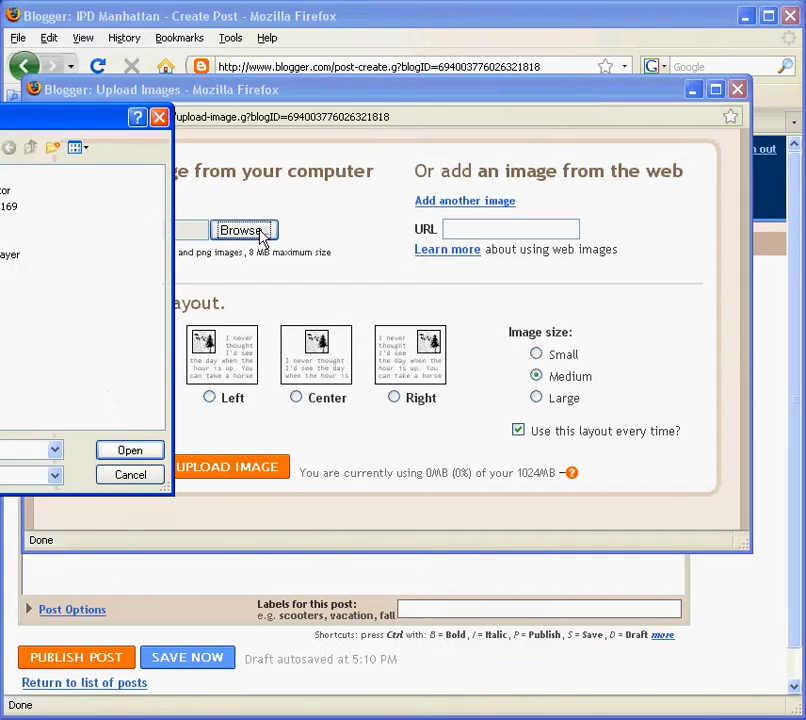
drag(36, 130, 453, 183)
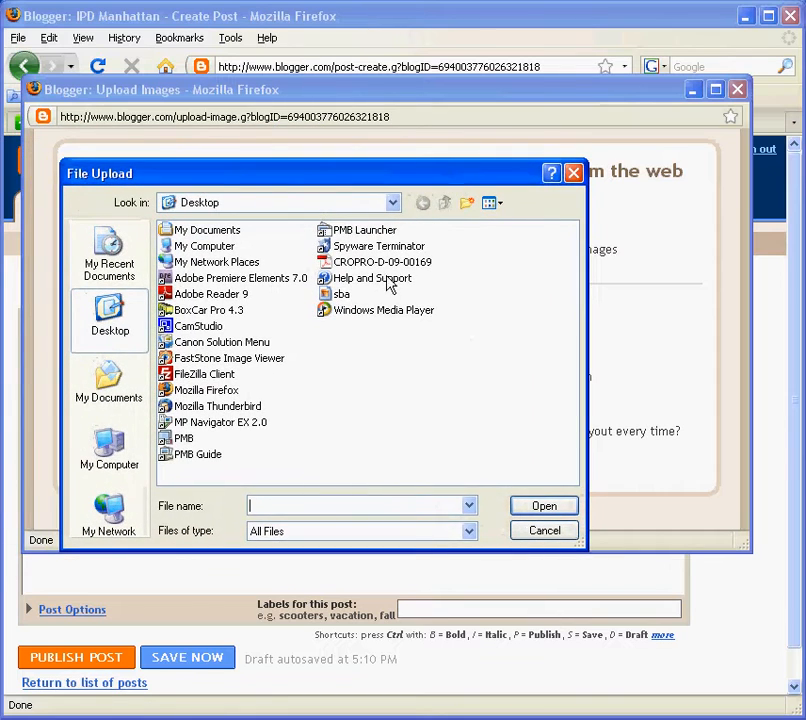
double_click(340, 295)
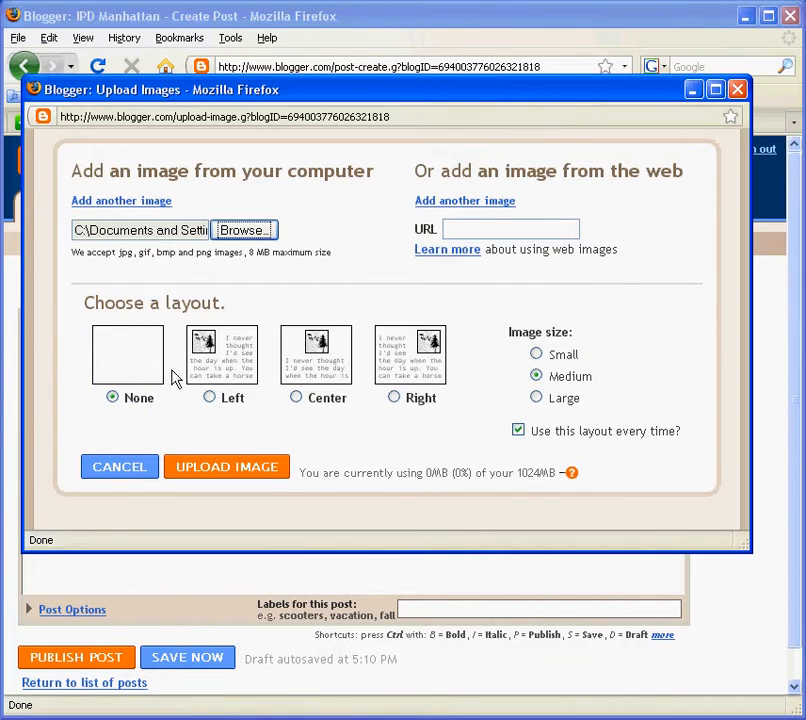
click(212, 470)
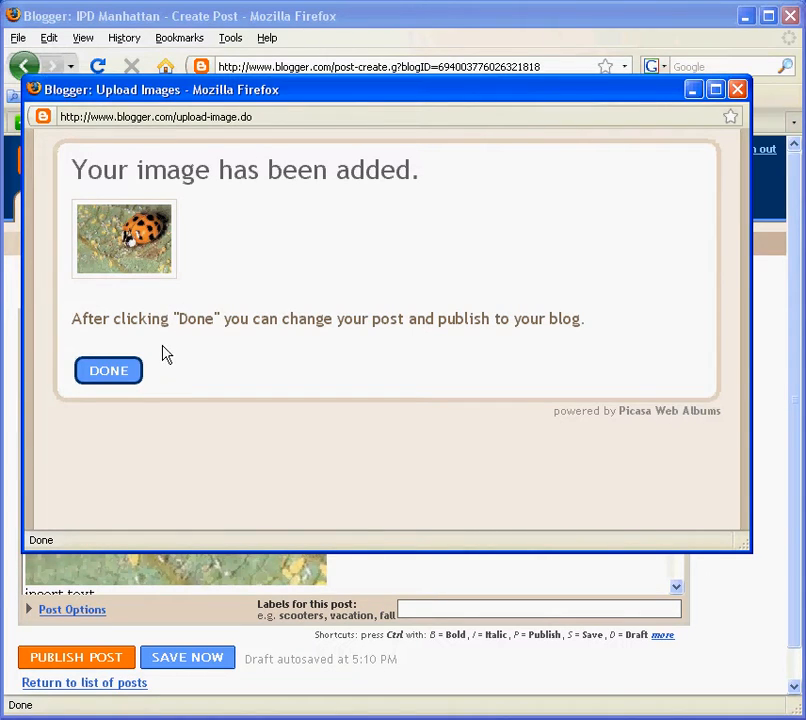
click(109, 371)
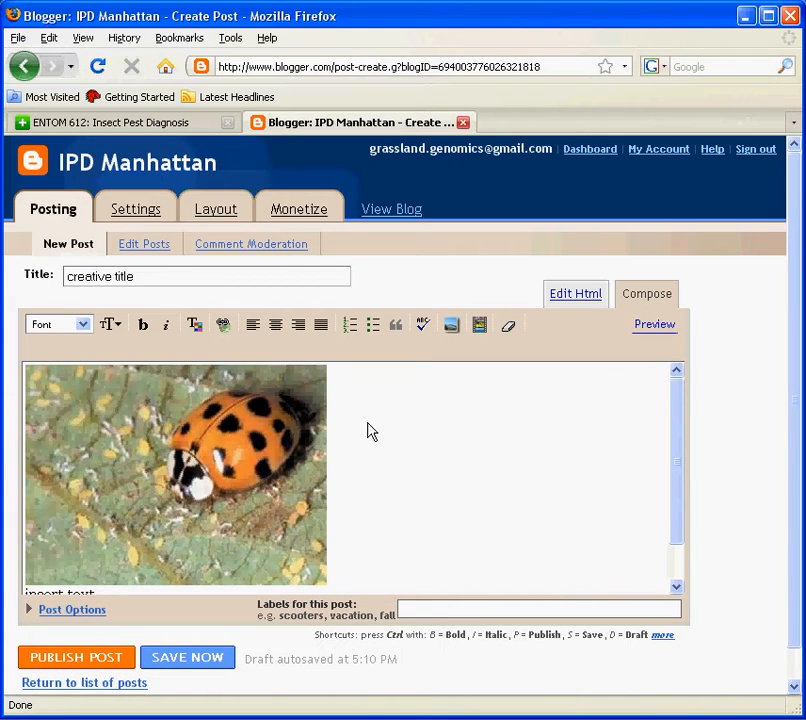
- Move the ladybug image below the "insert text." line in the post body
scroll(407, 432, down, 1)
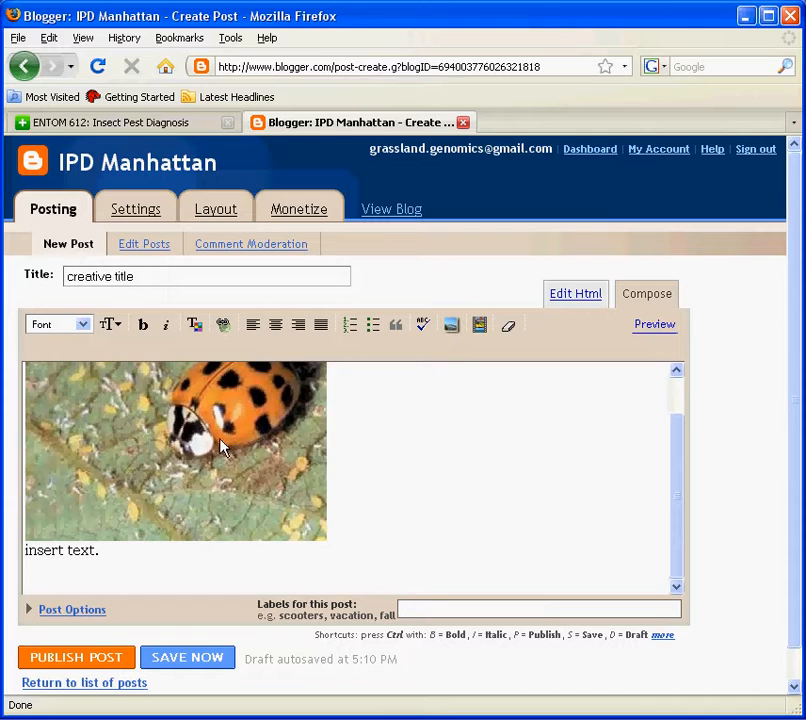
scroll(162, 464, up, 1)
scroll(162, 462, down, 1)
drag(127, 484, 94, 572)
scroll(139, 502, up, 1)
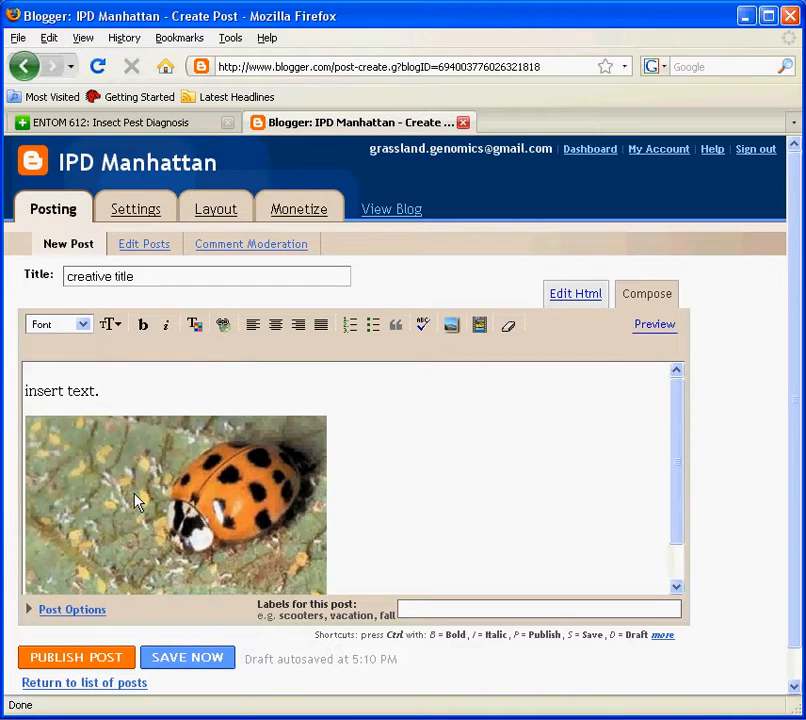
scroll(159, 393, down, 1)
scroll(162, 396, up, 1)
click(317, 399)
scroll(323, 470, down, 1)
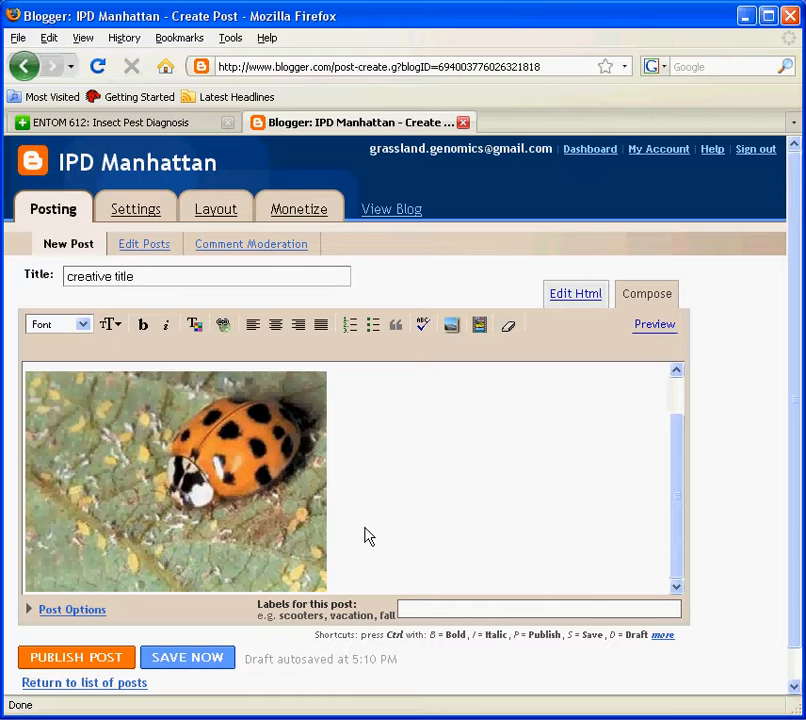
- Add several blank lines below the ladybug image in the post body and place the text cursor there
key(Return)
key(Return)
key(Return)
key(Return)
key(Return)
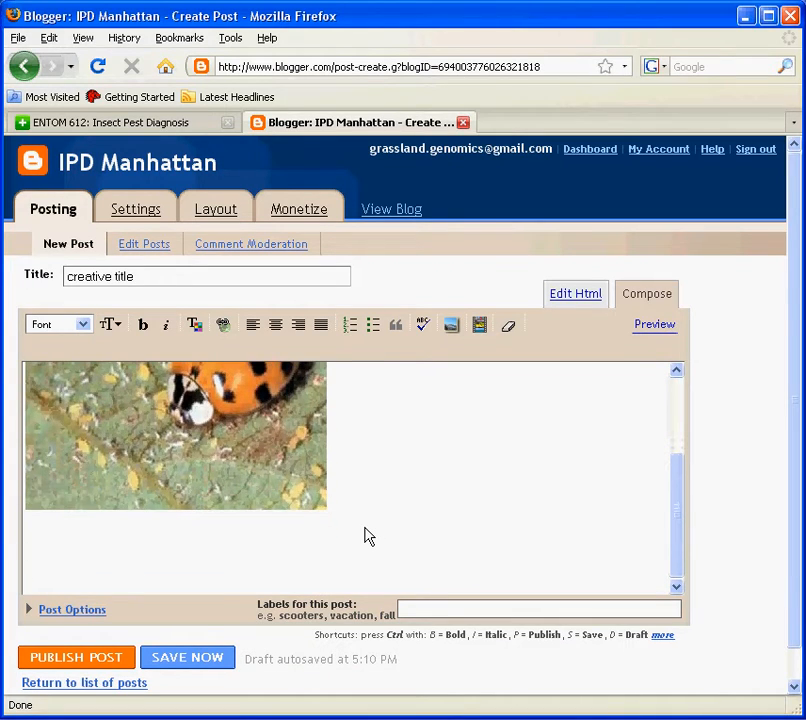
click(167, 540)
click(481, 334)
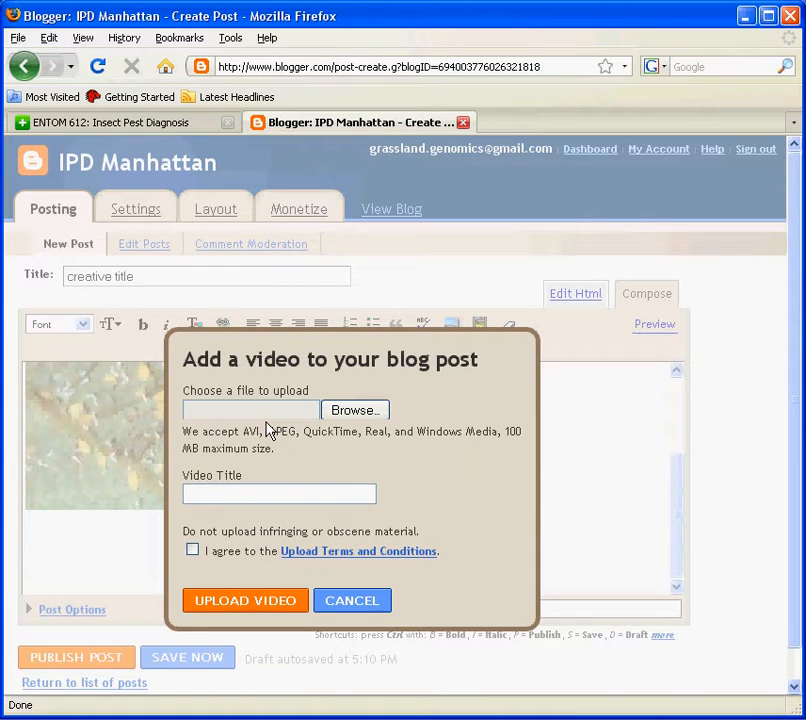
click(225, 408)
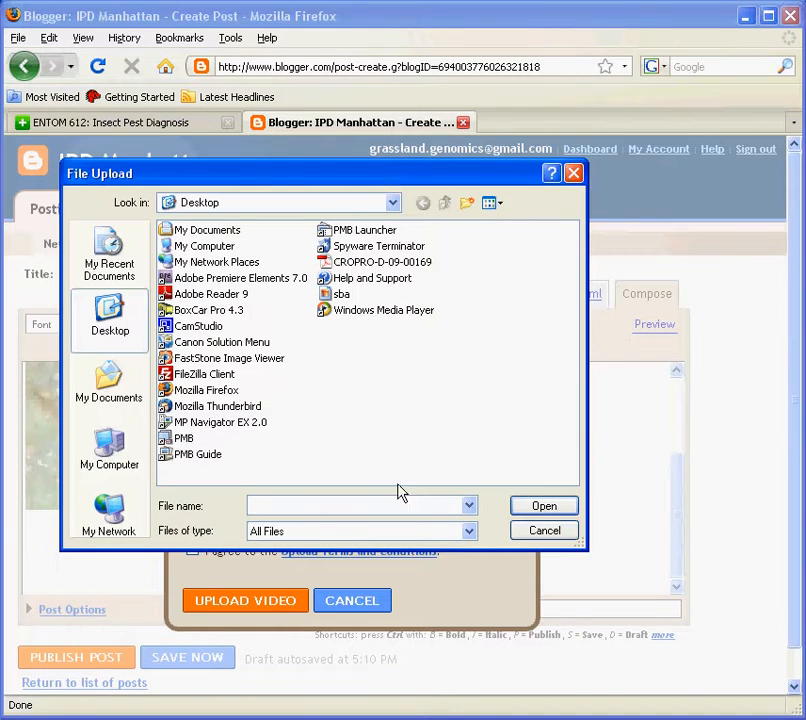
click(536, 533)
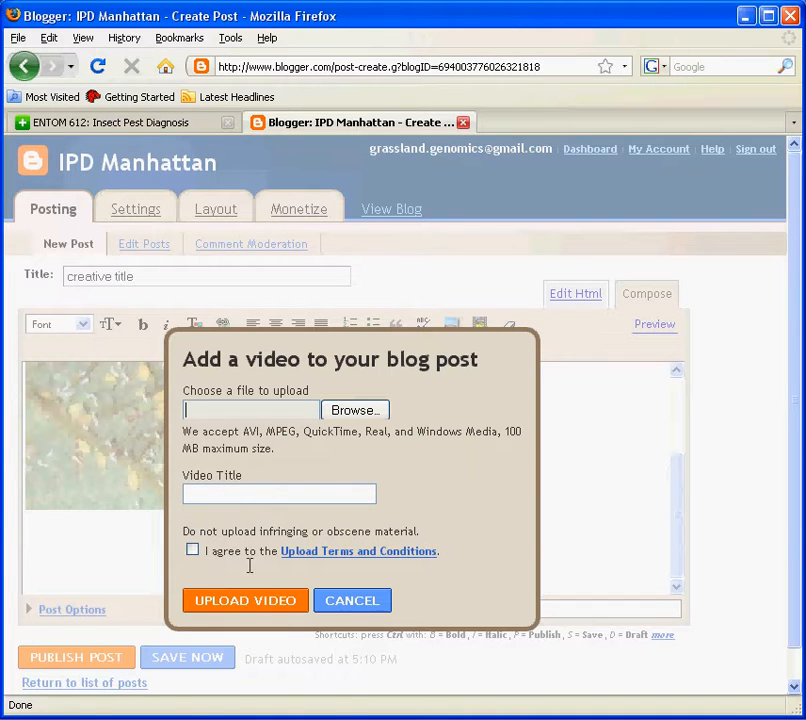
click(372, 601)
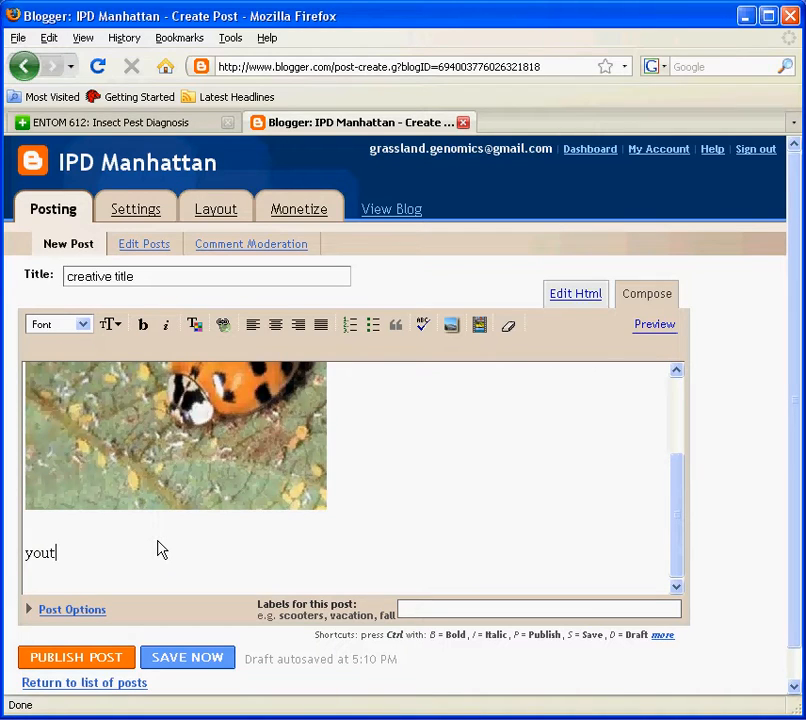
- Write "youtube video" on a line below the ladybug image and start adding a hyperlink to that text
text(video)
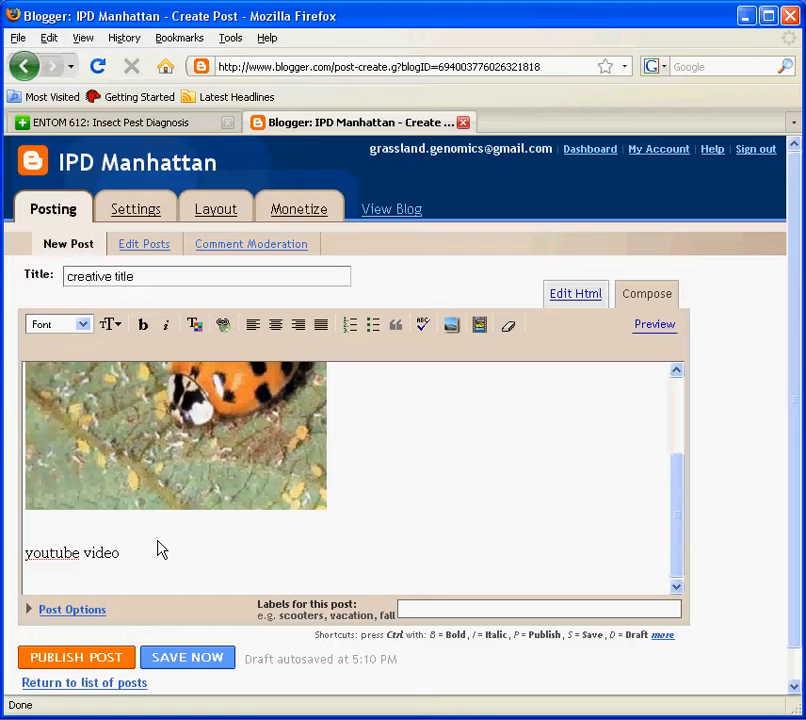
drag(135, 570, 27, 558)
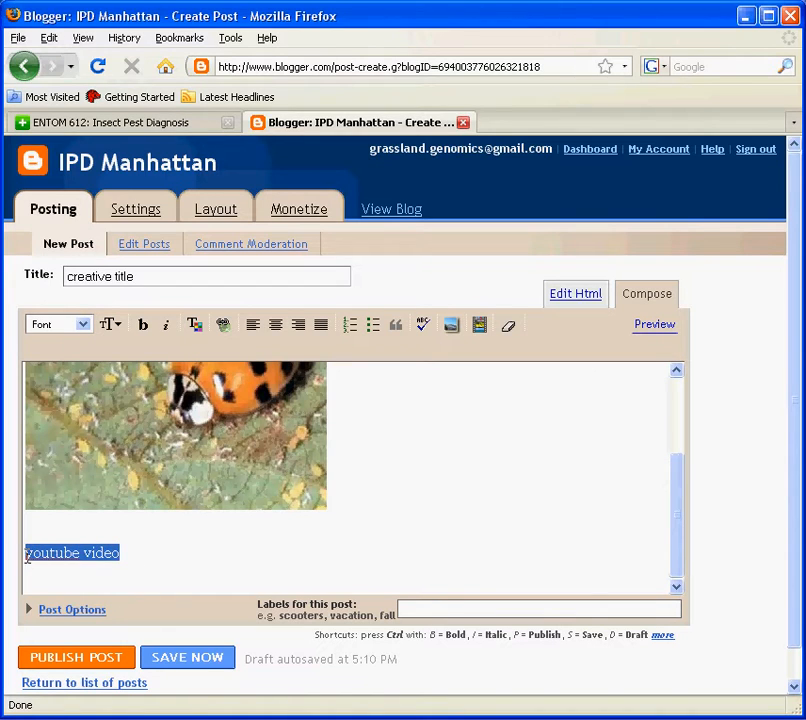
click(226, 328)
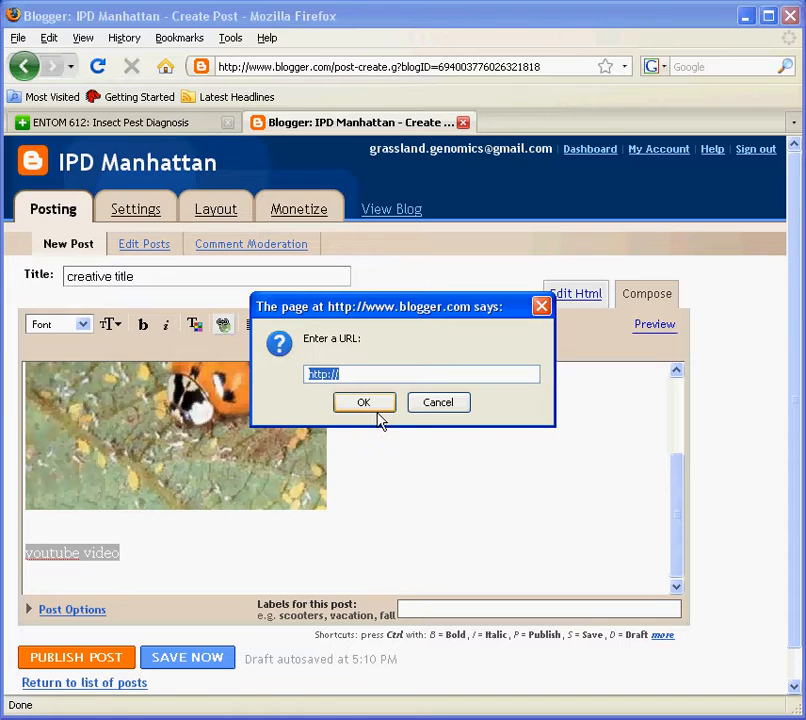
- Switch to the YouTube page "Meadow life at Naturezones: Insects feeding on nectar" and copy the video's URL
key(alt+Tab)
key(alt+Tab)
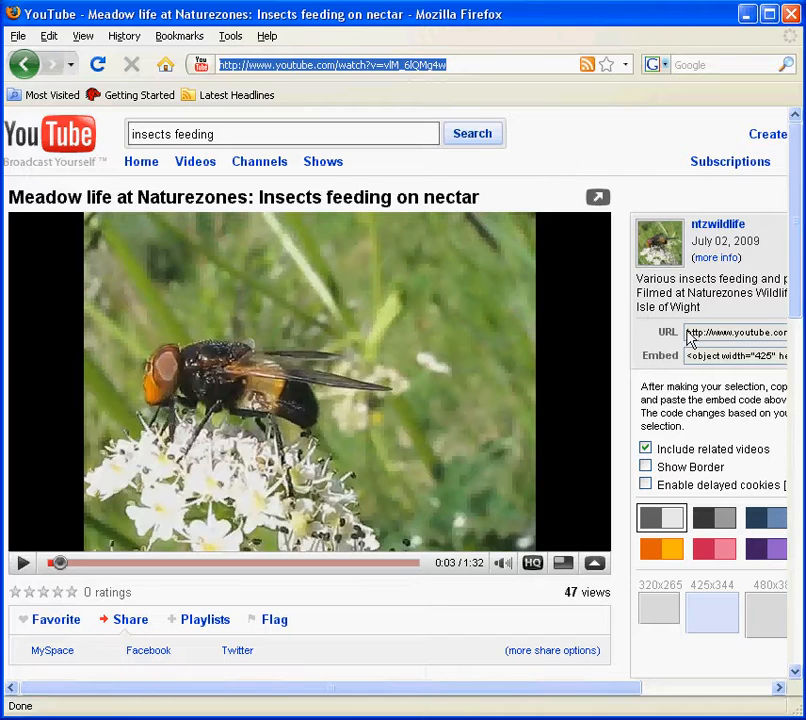
drag(628, 688, 775, 692)
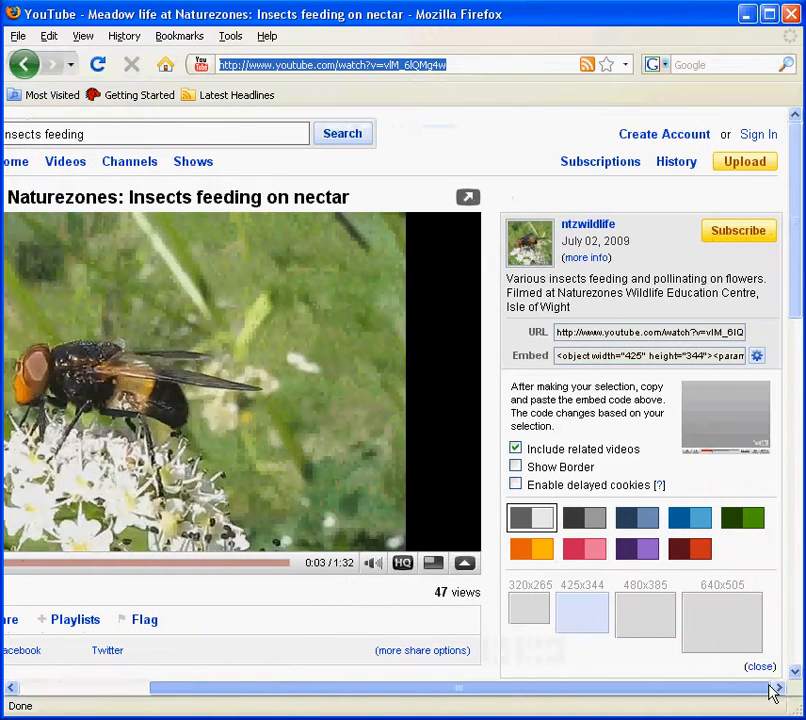
click(619, 328)
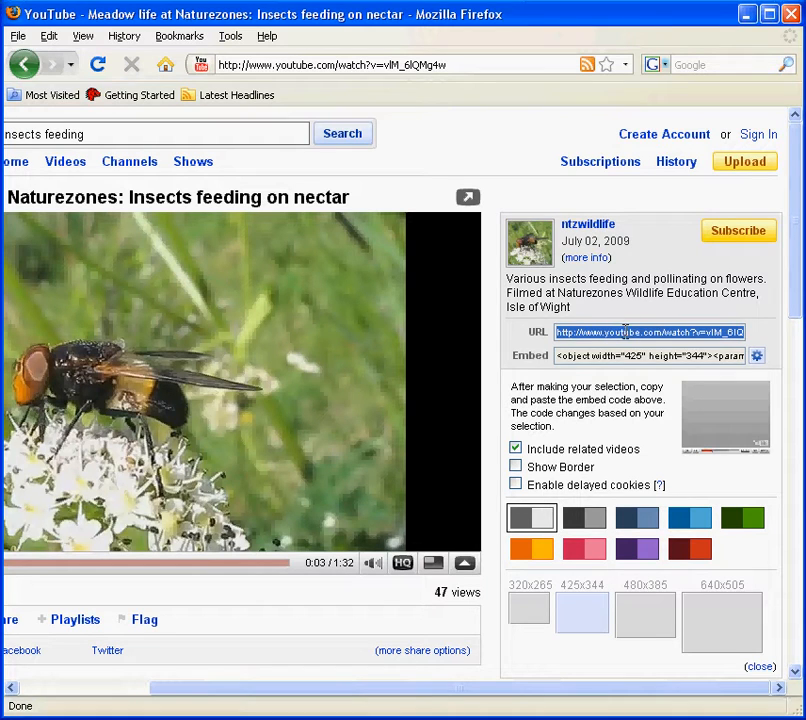
right_click(625, 332)
click(661, 385)
right_click(636, 332)
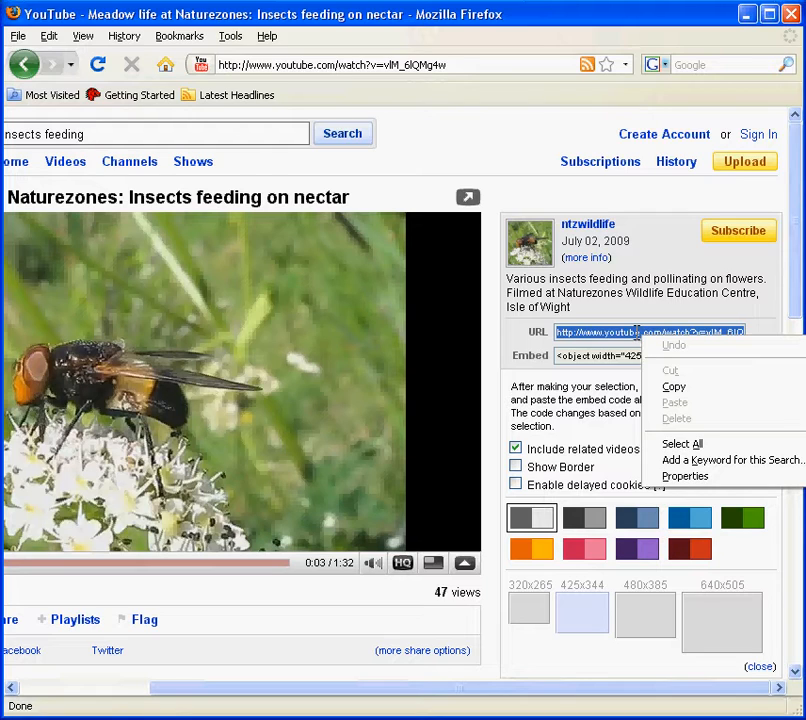
click(680, 386)
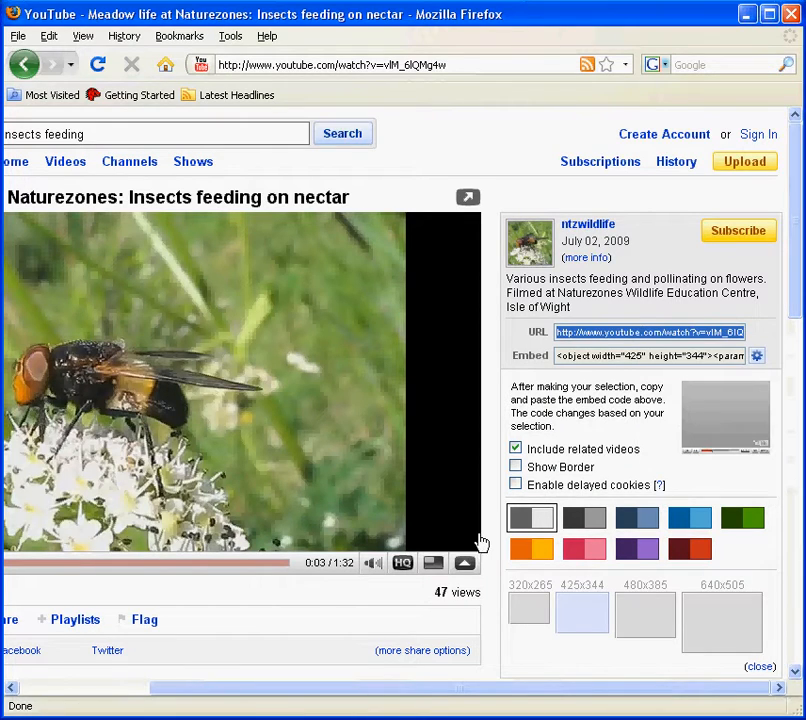
key(alt+Tab)
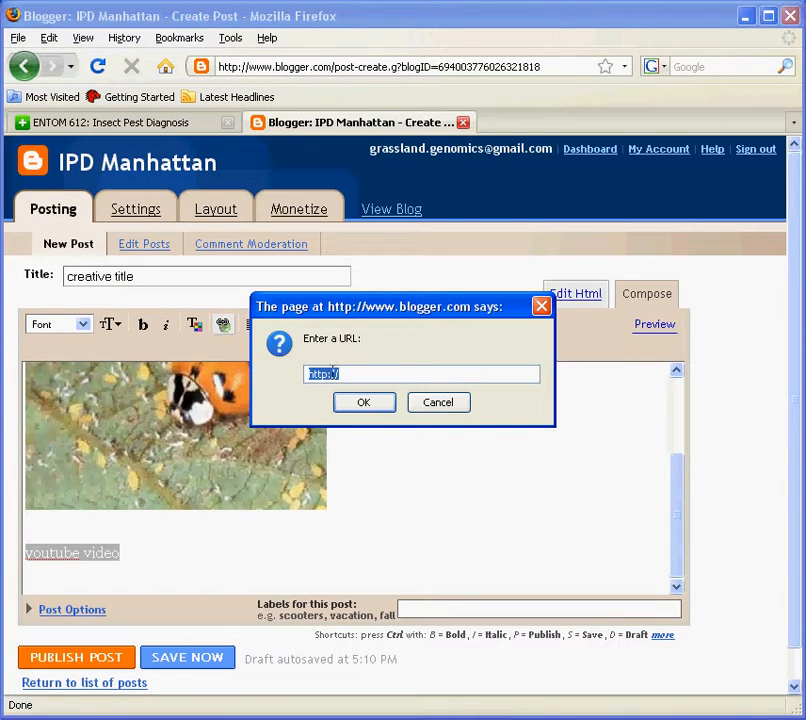
right_click(333, 372)
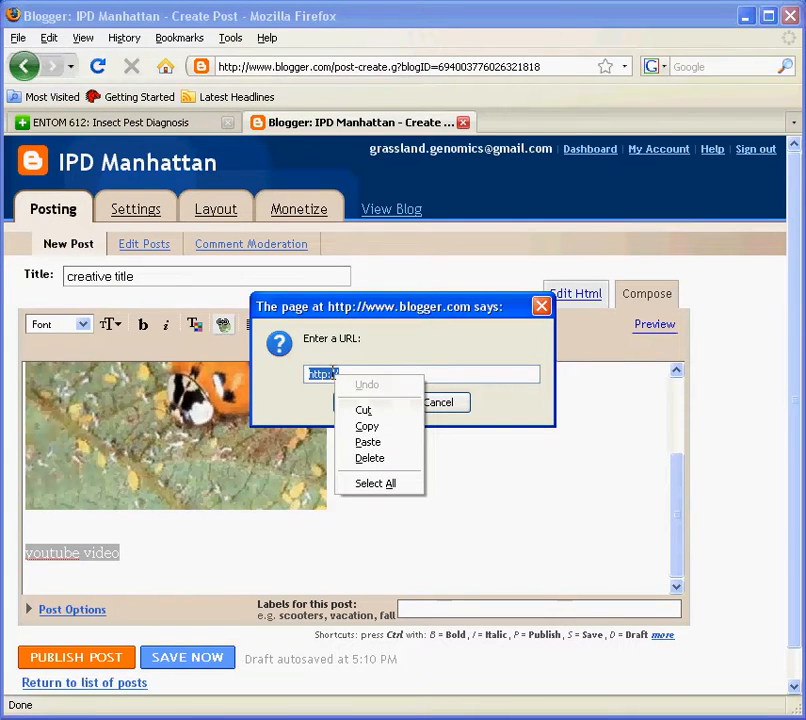
click(370, 438)
drag(370, 374, 561, 374)
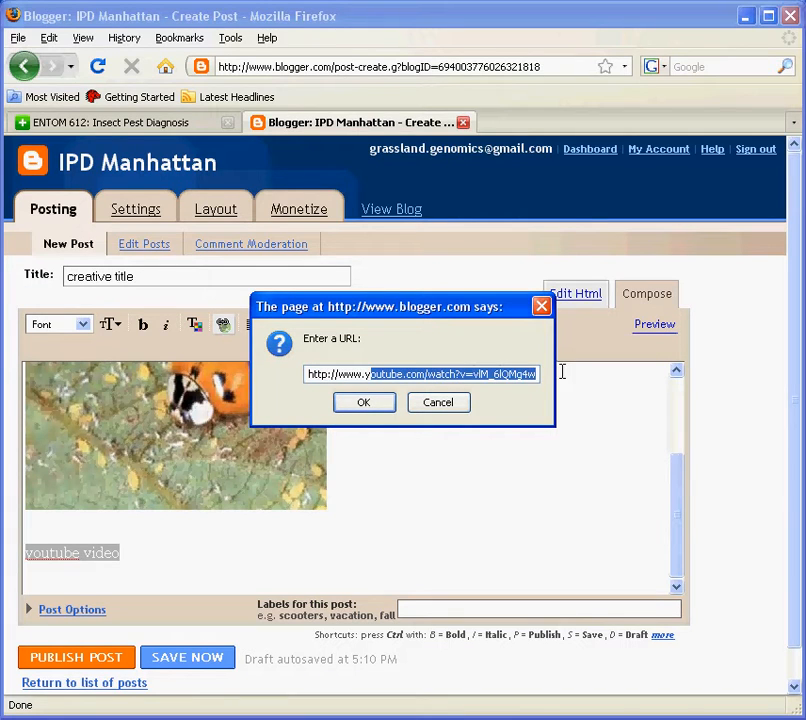
click(366, 408)
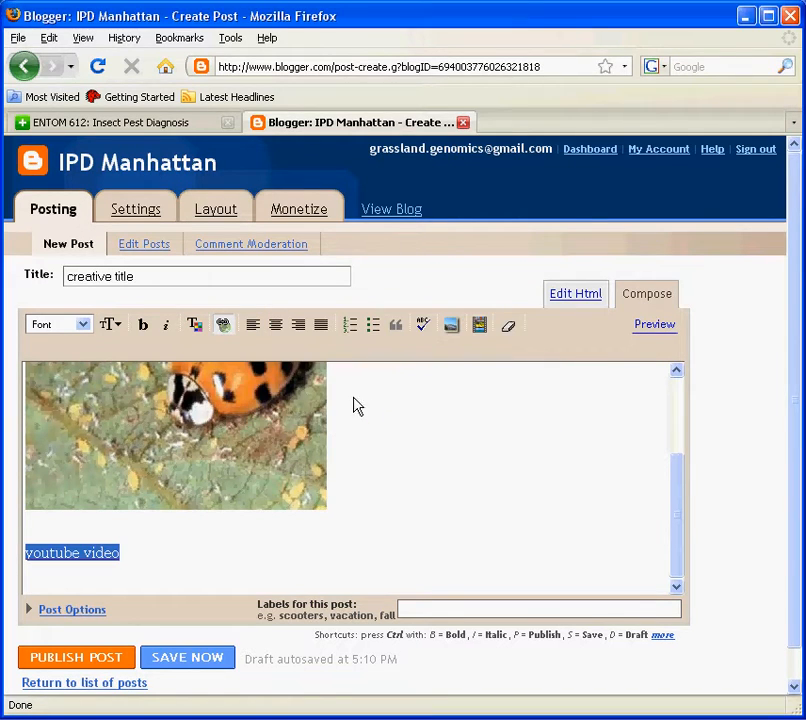
click(122, 549)
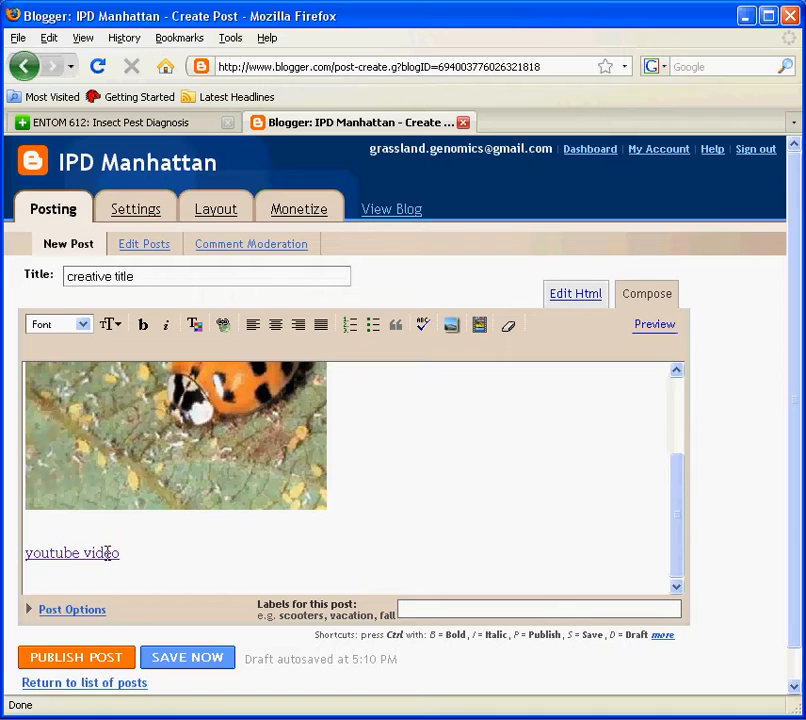
click(98, 553)
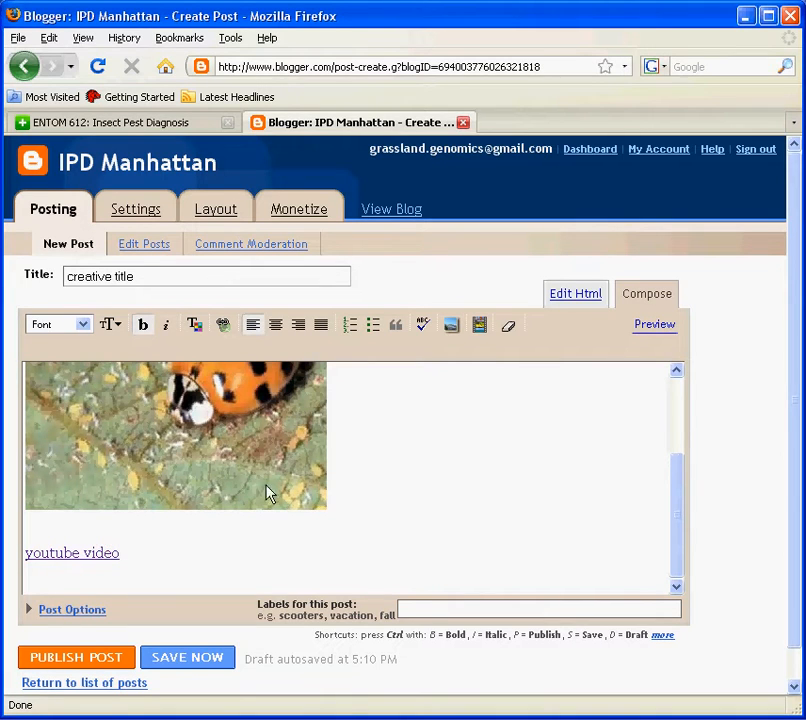
- Examine the post's HTML source for the image and video link code, and return to the compose view
click(575, 298)
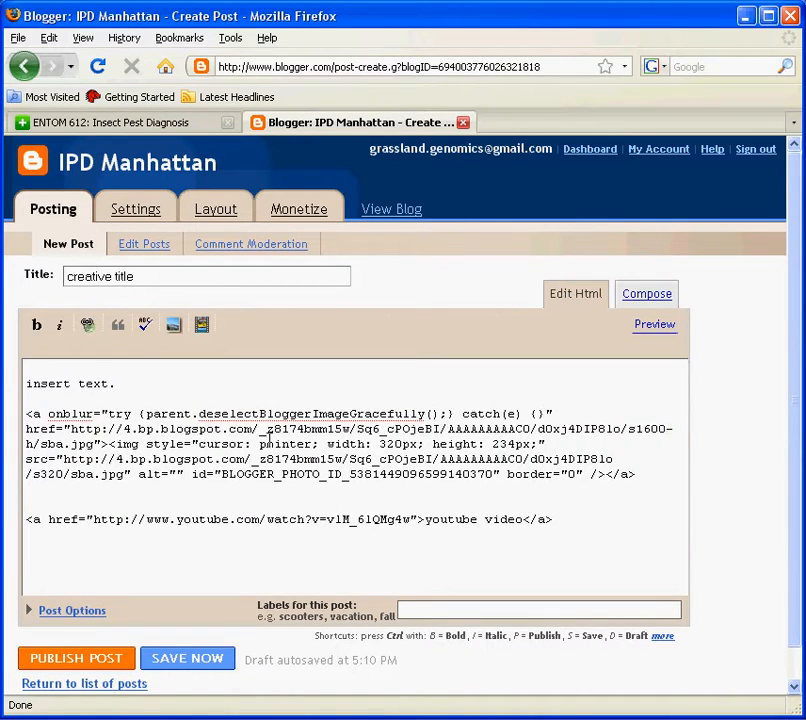
drag(142, 386, 652, 473)
click(33, 412)
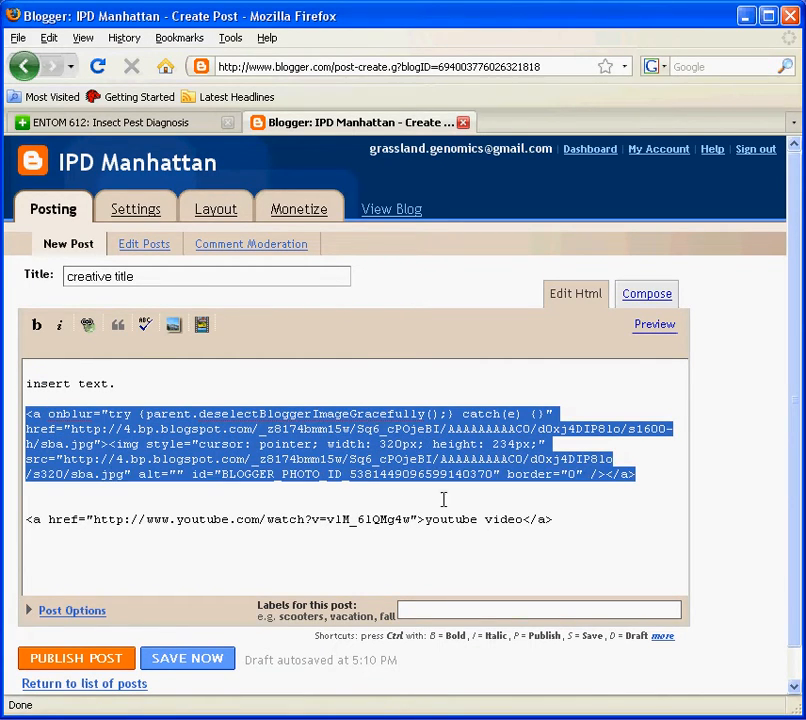
click(362, 519)
drag(184, 519, 553, 521)
click(47, 413)
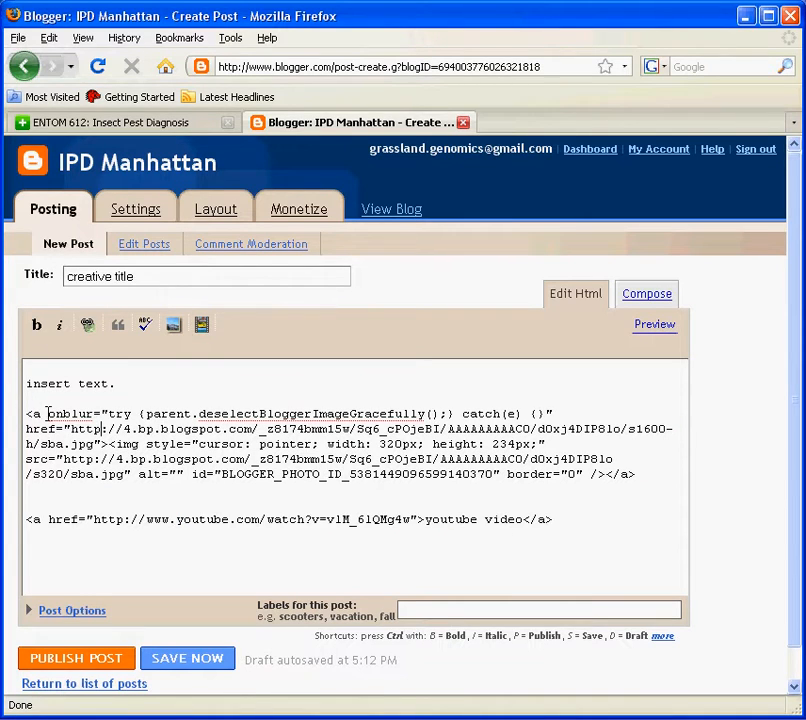
double_click(83, 475)
drag(91, 479, 97, 481)
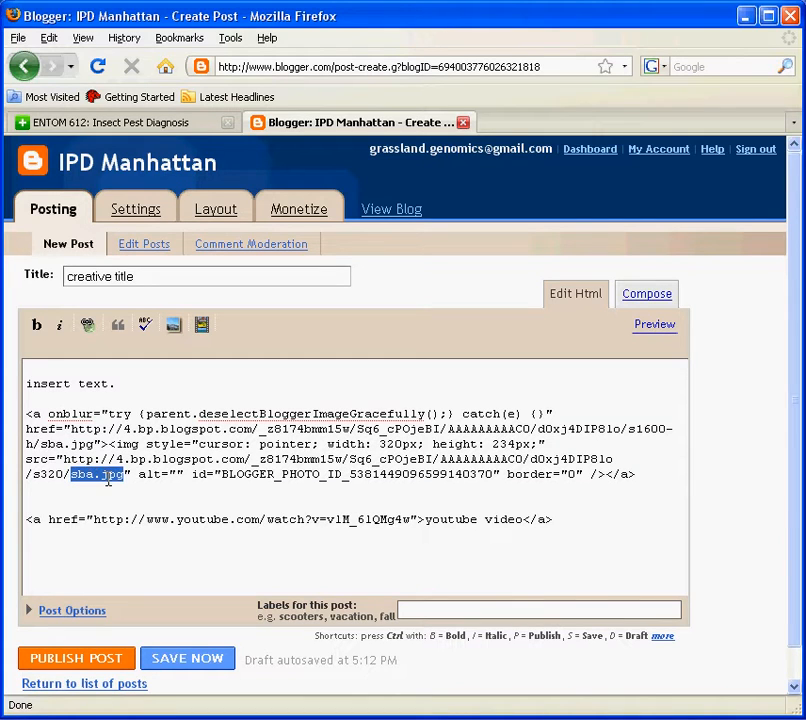
click(152, 472)
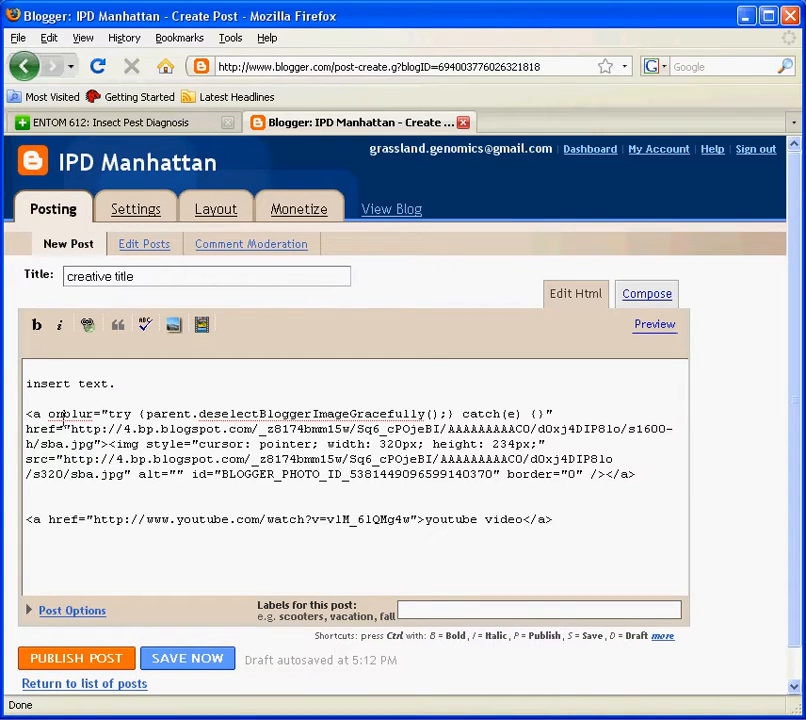
drag(41, 413, 403, 478)
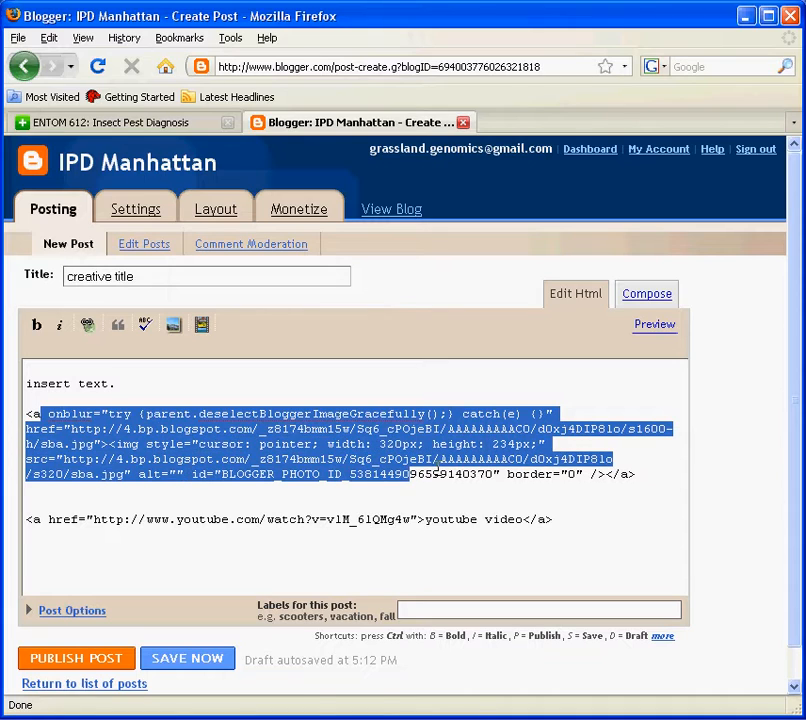
click(446, 473)
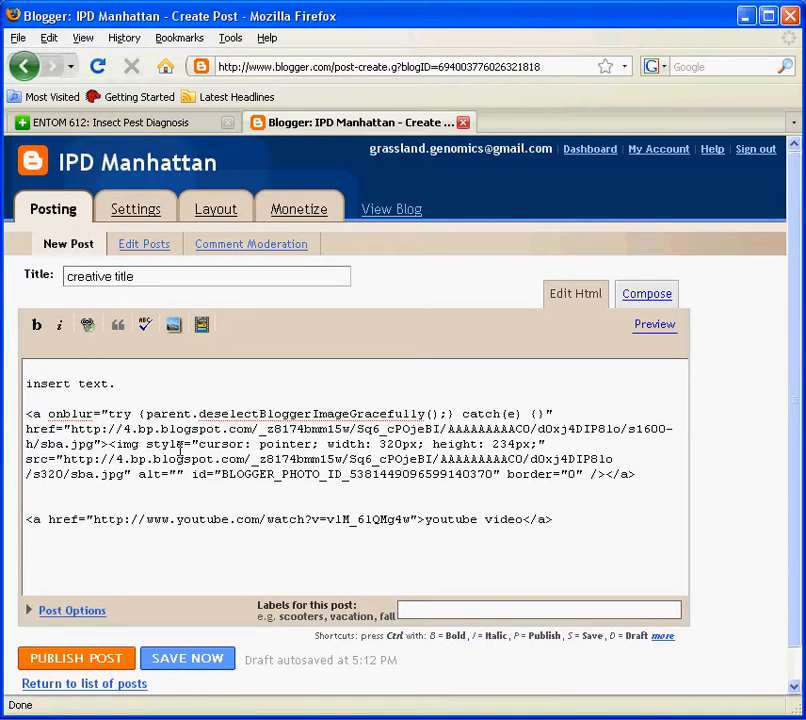
click(646, 296)
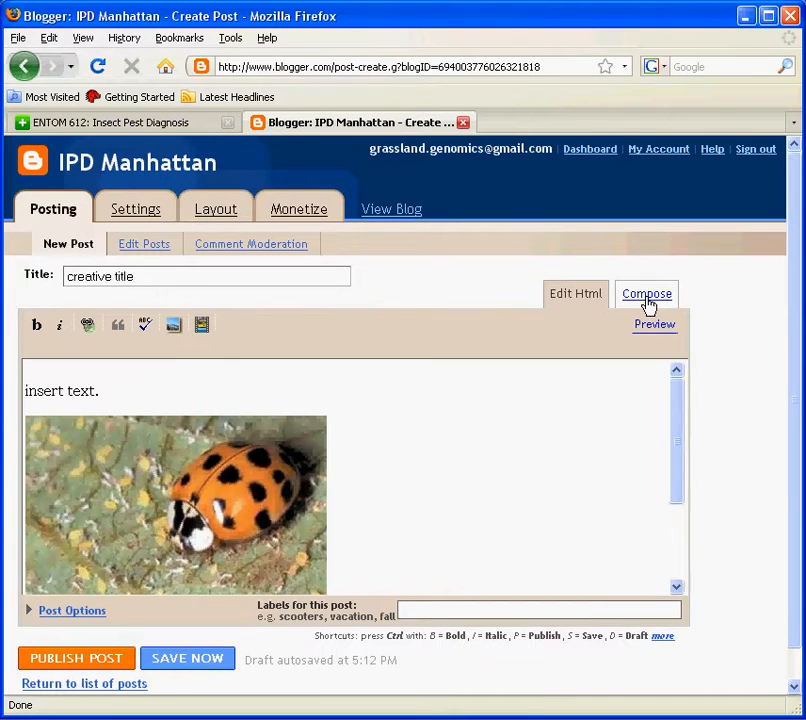
- Review the composed post and its preview, including the title, text, image and video link, and hide the preview
scroll(215, 412, down, 3)
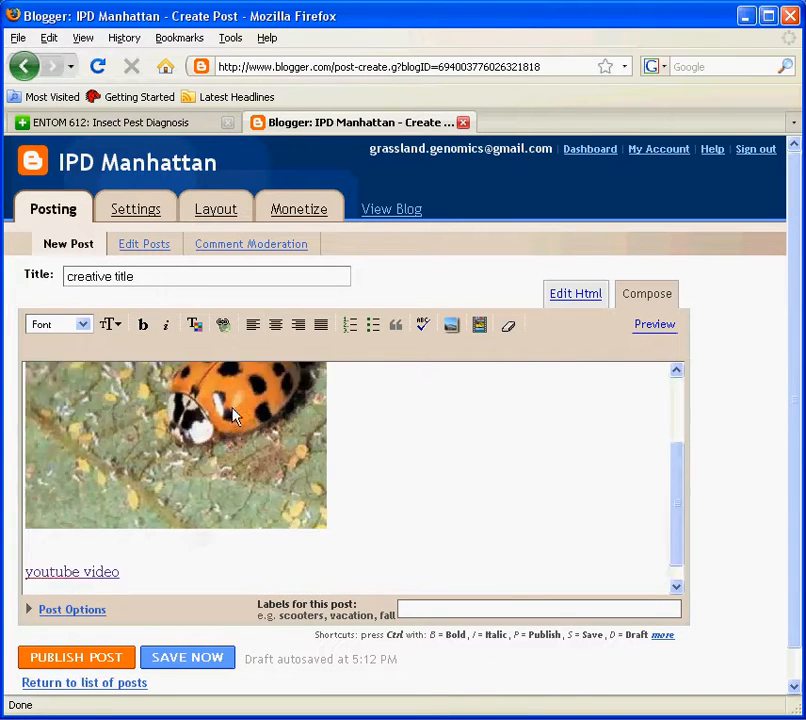
scroll(243, 485, up, 3)
scroll(243, 487, down, 3)
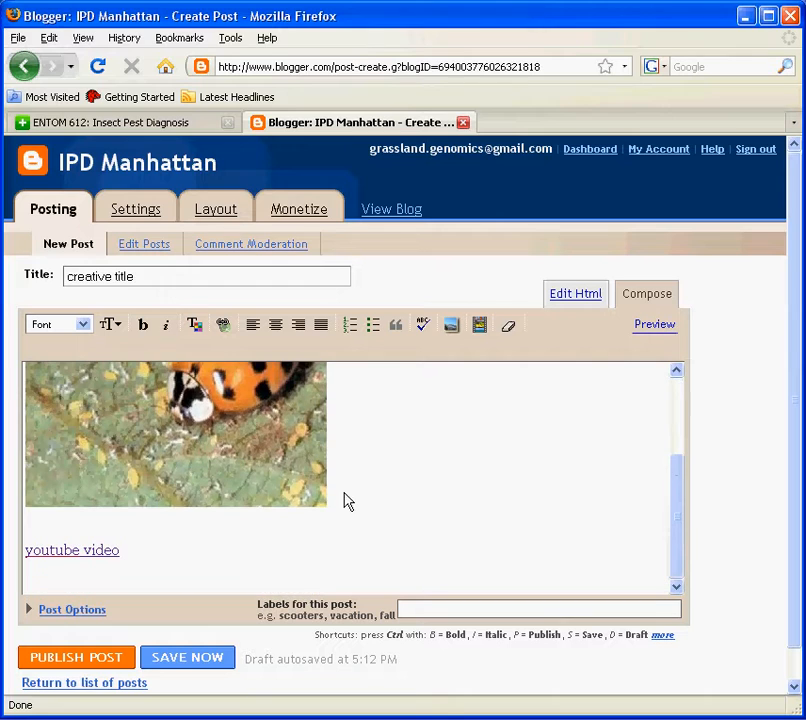
click(656, 331)
scroll(260, 506, down, 3)
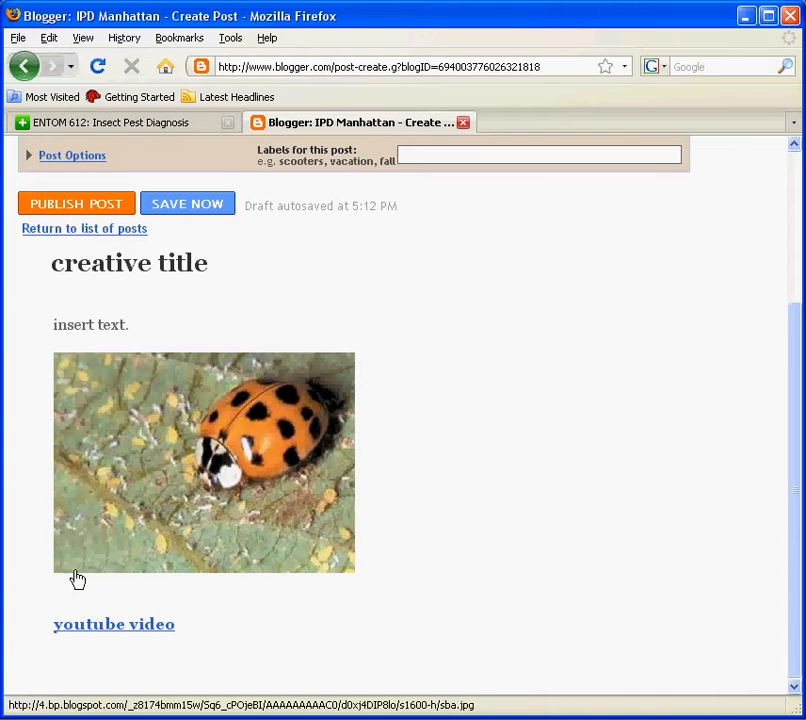
scroll(248, 619, up, 3)
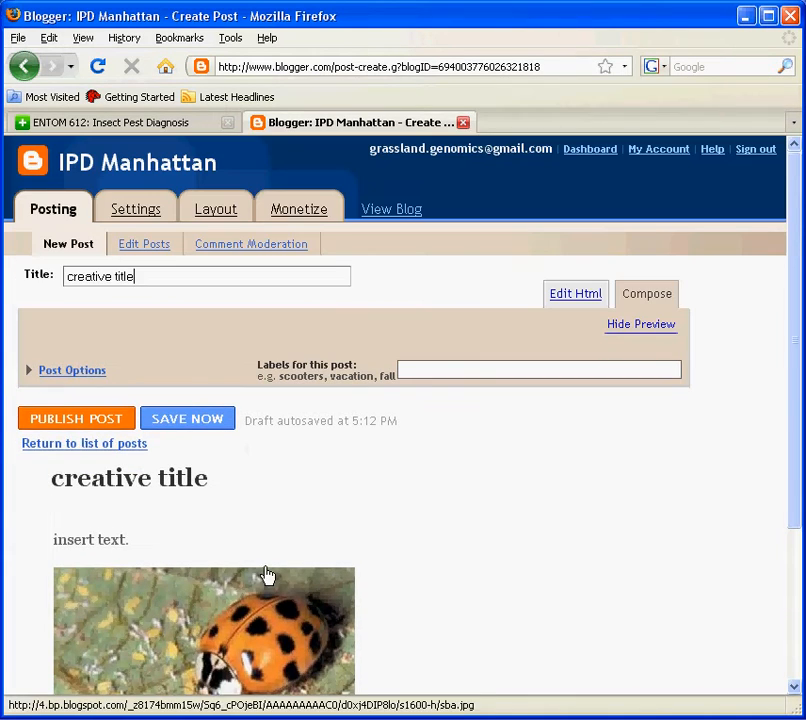
click(630, 333)
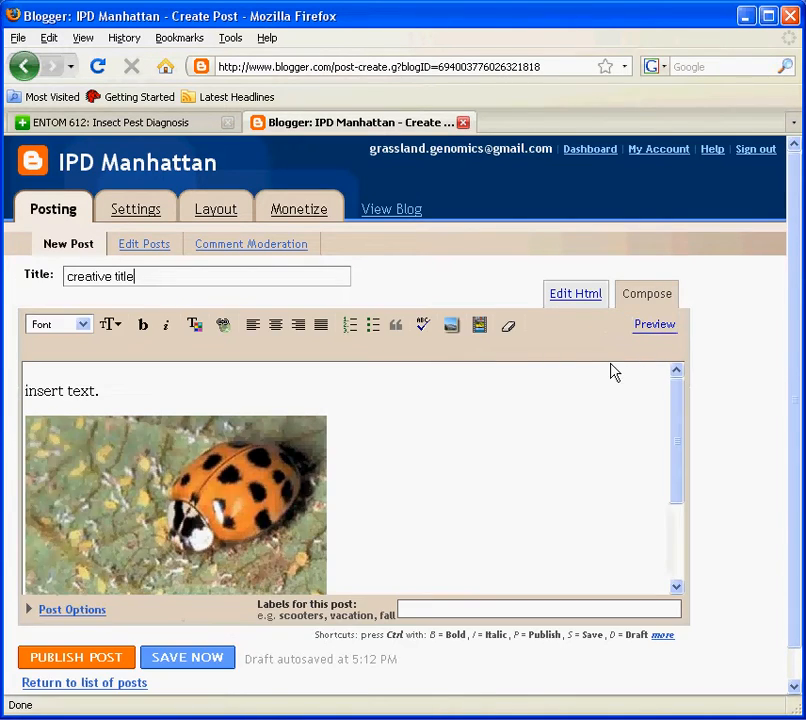
- Insert two blank lines between the ladybug image and the "youtube video" link
scroll(476, 444, down, 3)
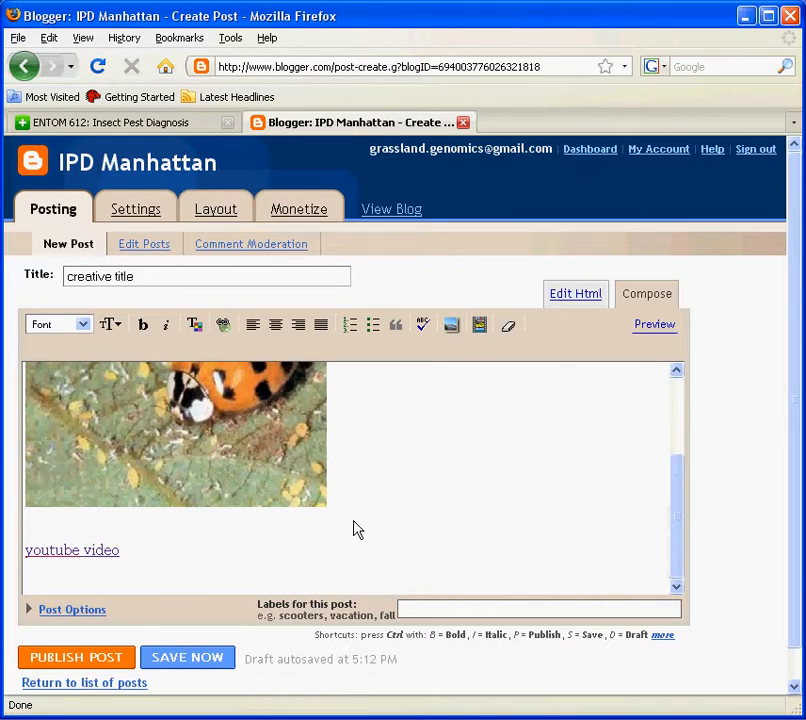
click(318, 533)
key(Return)
key(Return)
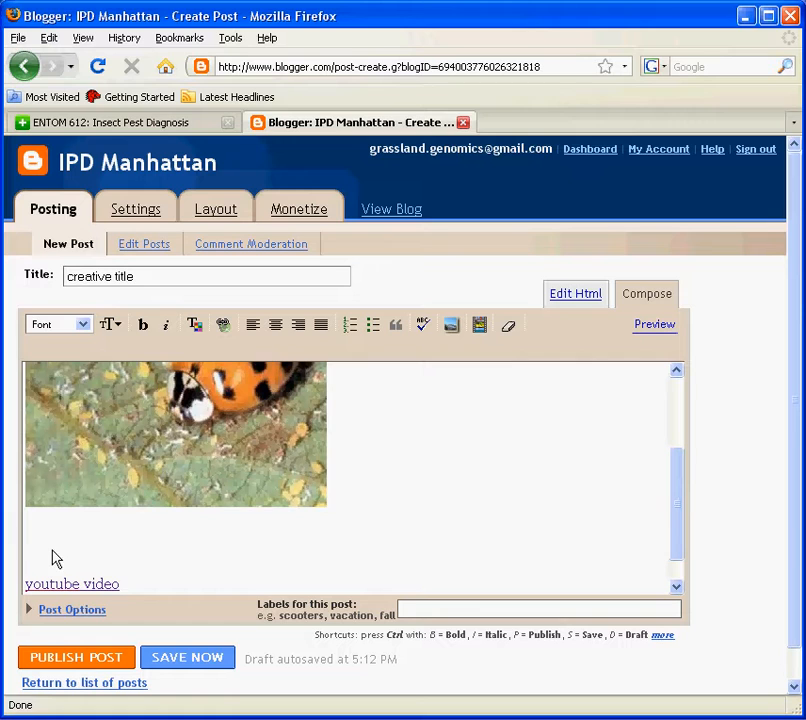
- Switch to the YouTube page of the insects feeding video and copy its embed code with the 425x344 player size
key(alt+Tab)
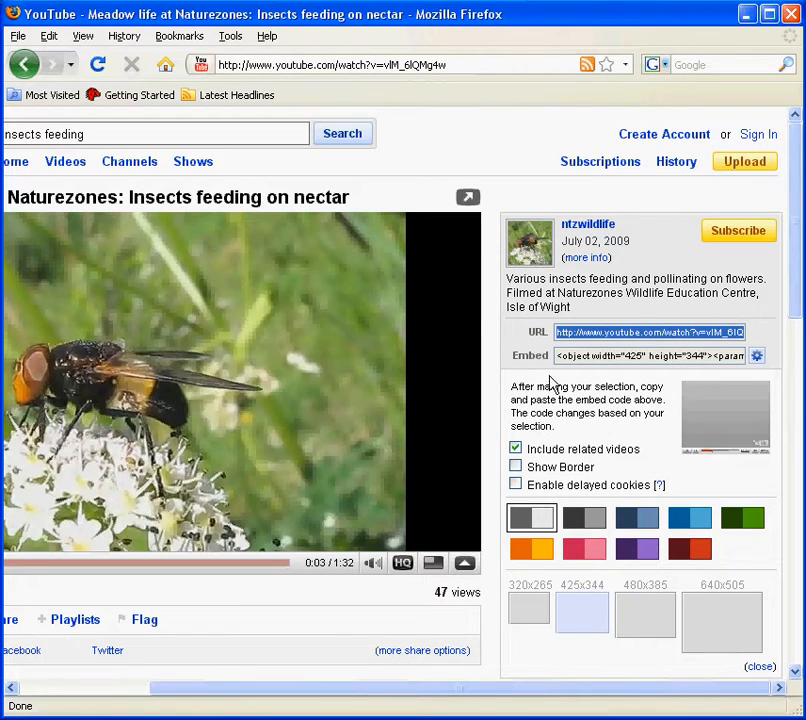
click(604, 355)
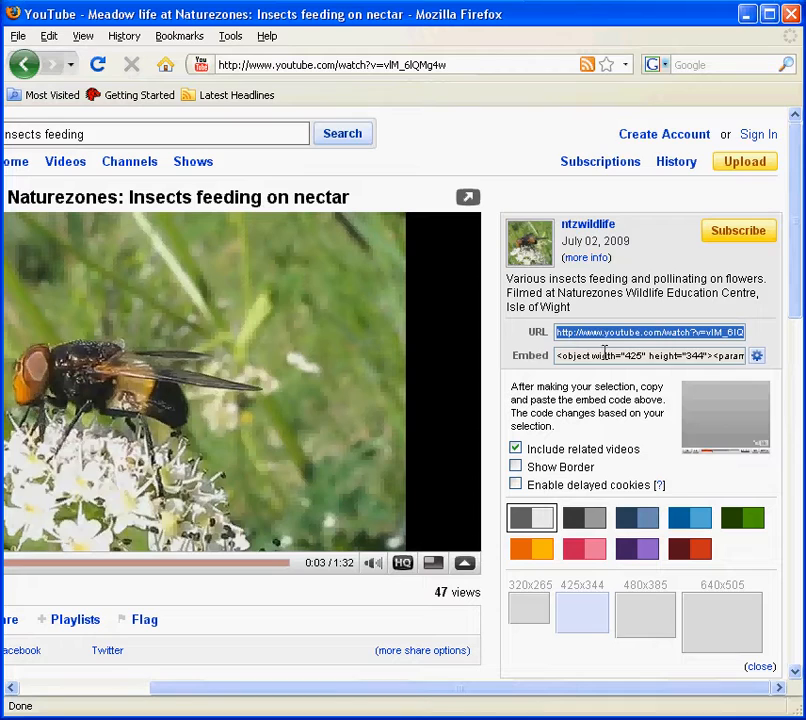
click(757, 357)
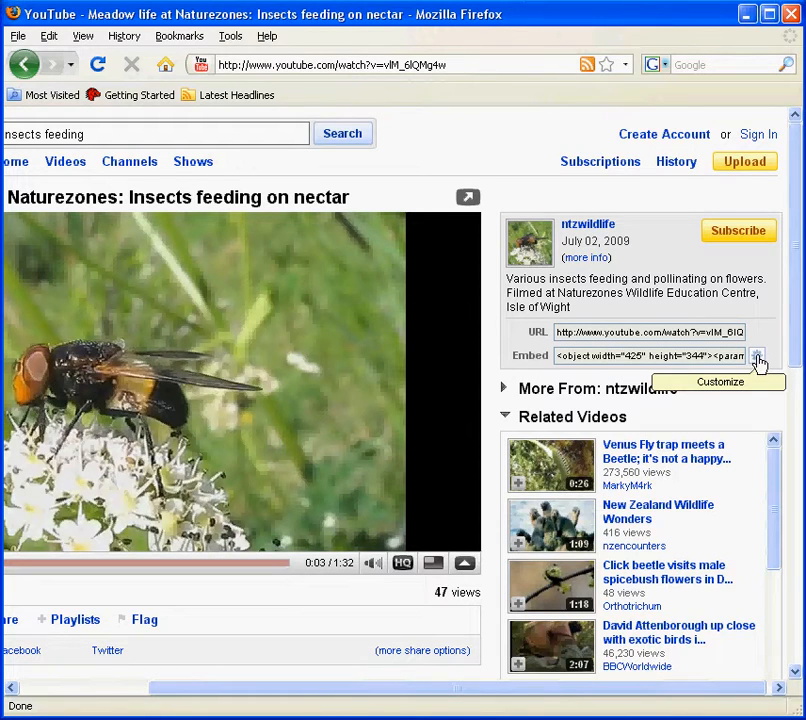
click(758, 358)
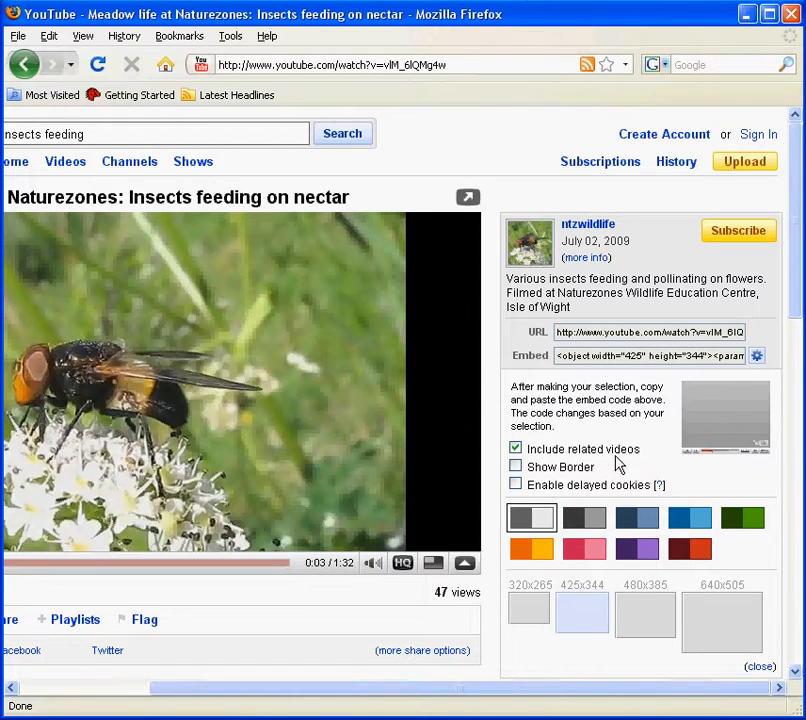
click(616, 356)
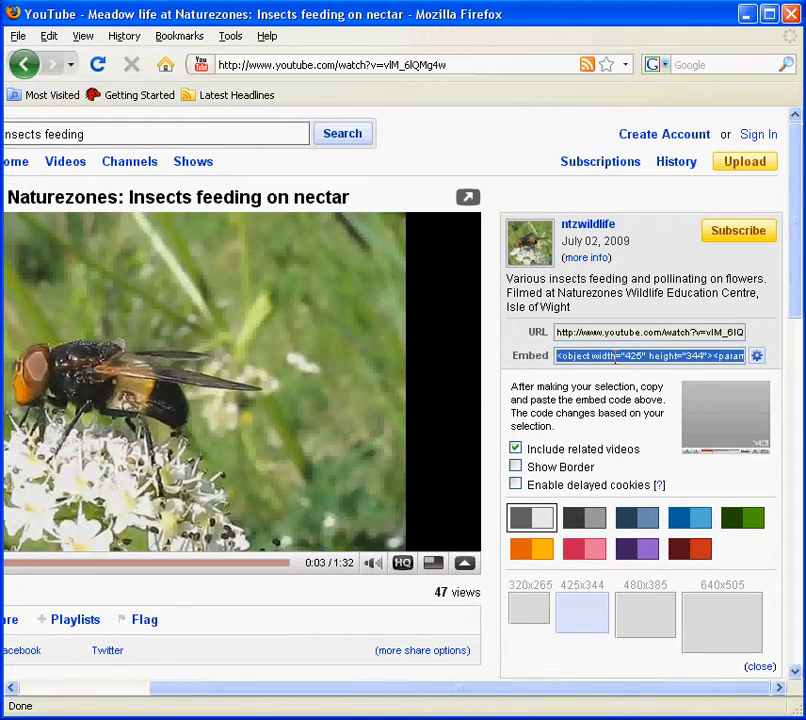
right_click(616, 356)
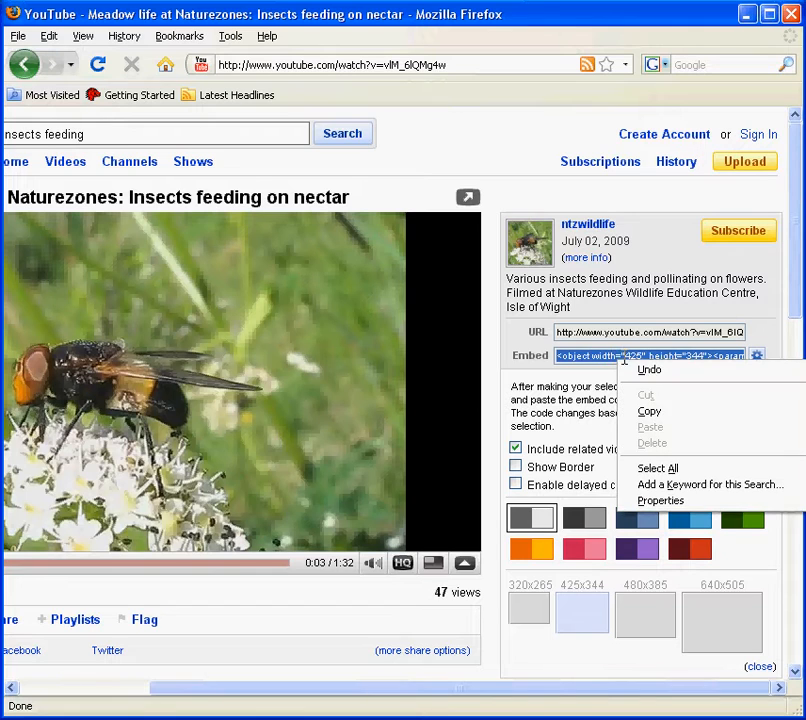
click(649, 412)
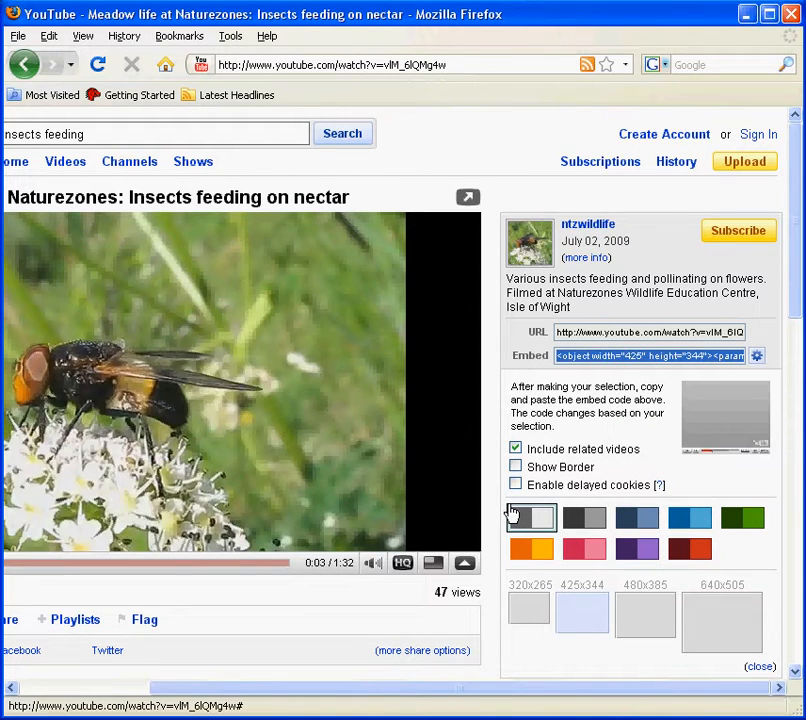
- Return to the Blogger post and paste the embed code into its HTML above the "youtube video" link, followed by a line break
key(alt+Tab)
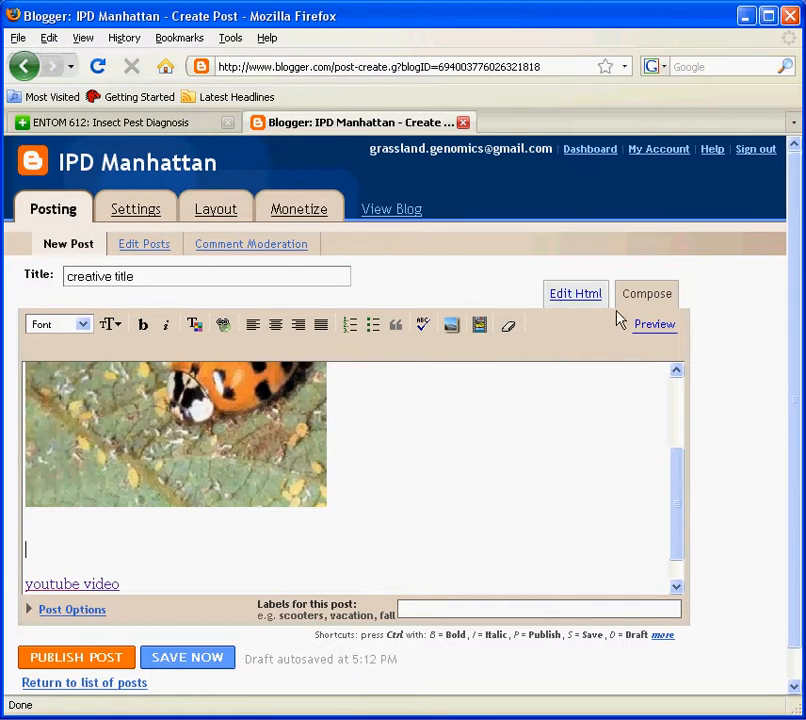
click(575, 300)
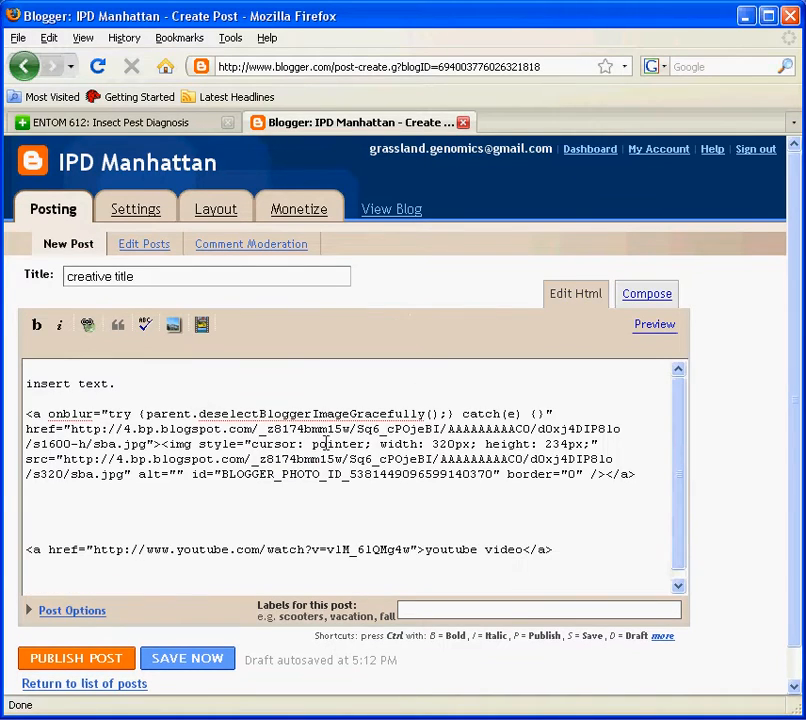
scroll(120, 538, down, 1)
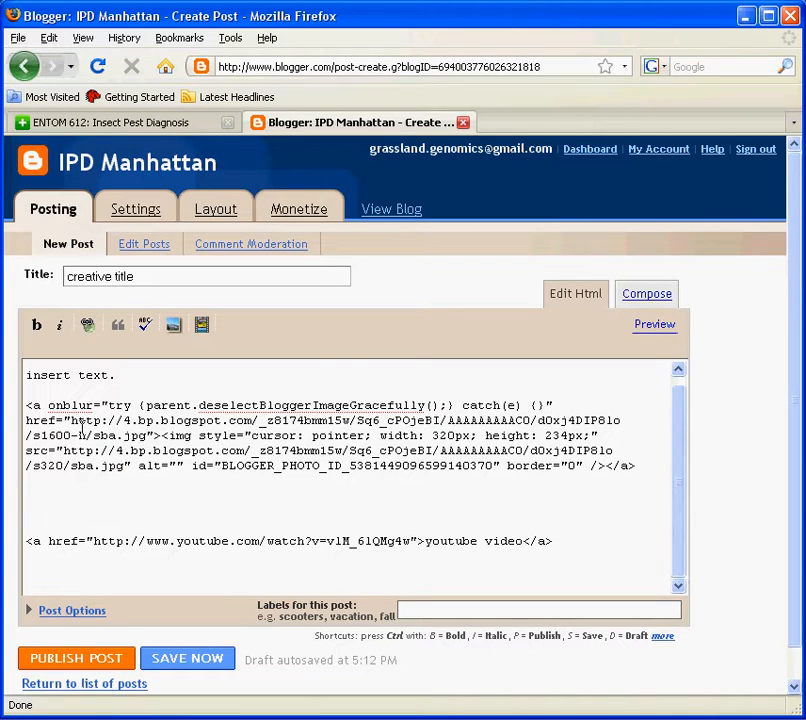
right_click(42, 523)
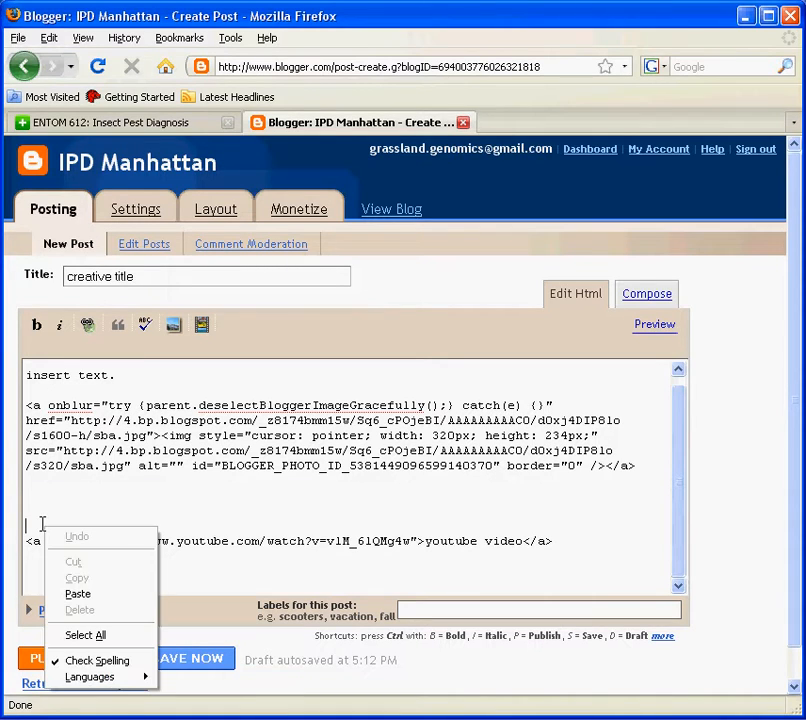
click(86, 592)
key(ctrl+v)
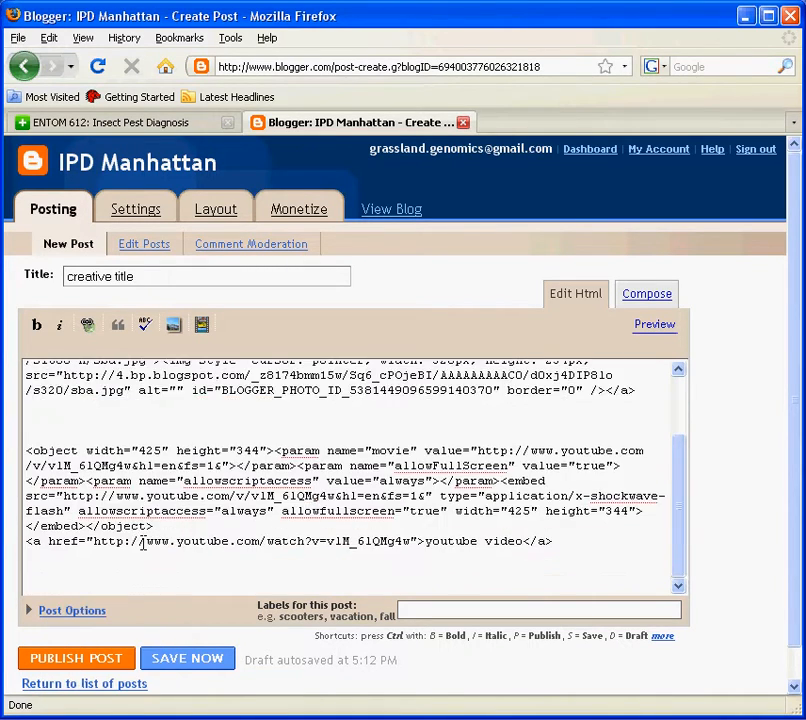
key(Return)
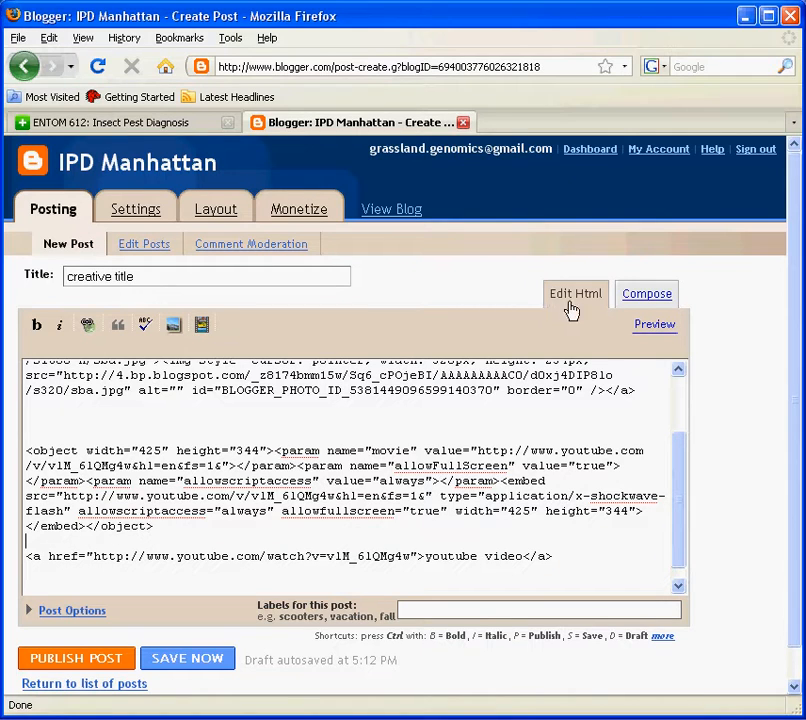
- Return to the compose view, preview the post and play the embedded video, and hide the preview
click(645, 300)
scroll(380, 530, down, 4)
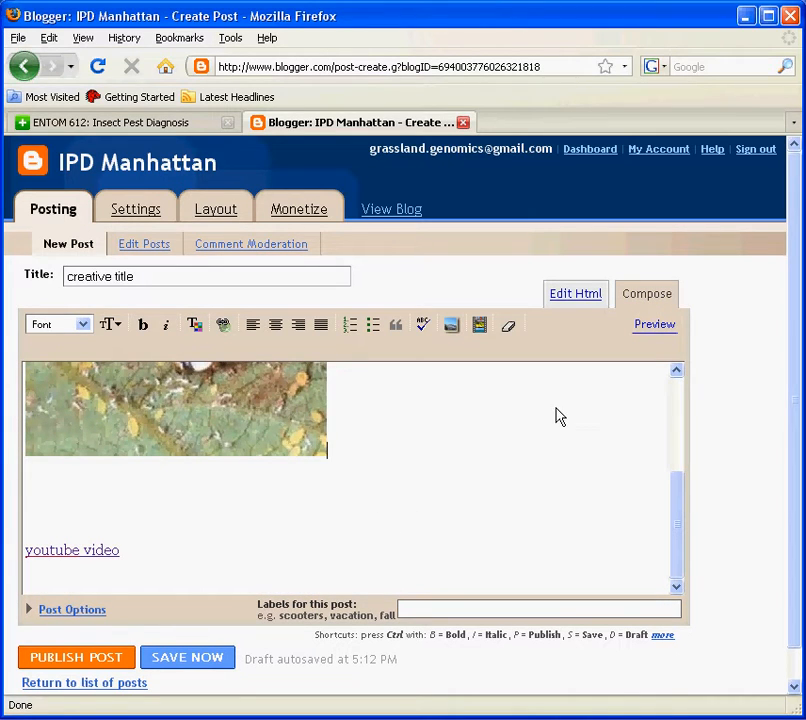
click(651, 332)
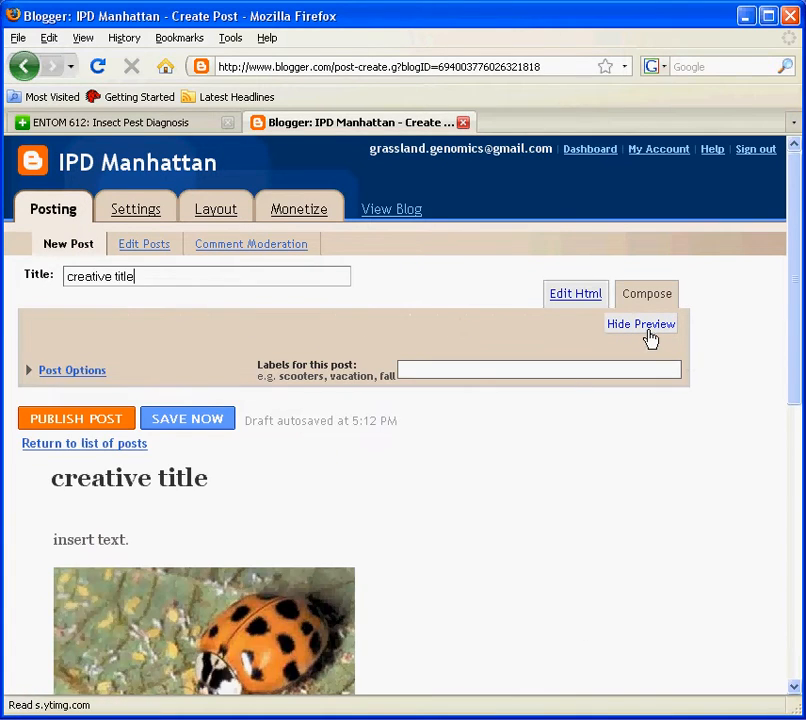
scroll(322, 477, down, 5)
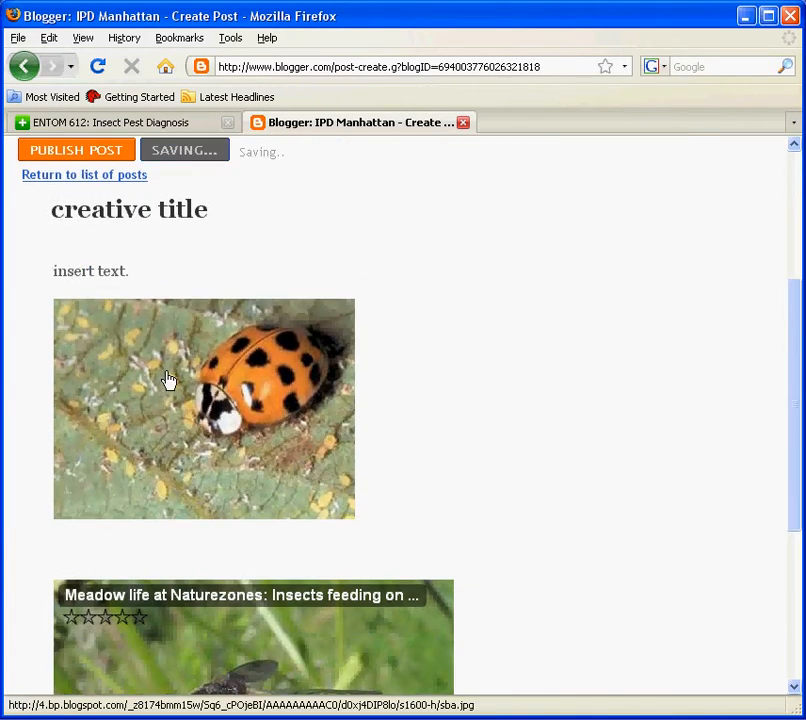
scroll(230, 448, down, 3)
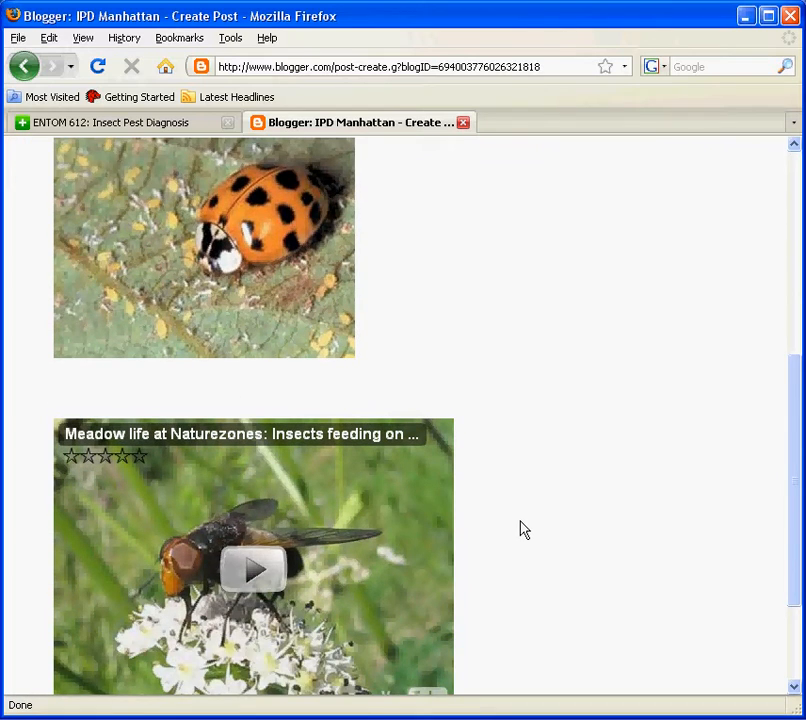
scroll(518, 525, down, 3)
click(247, 428)
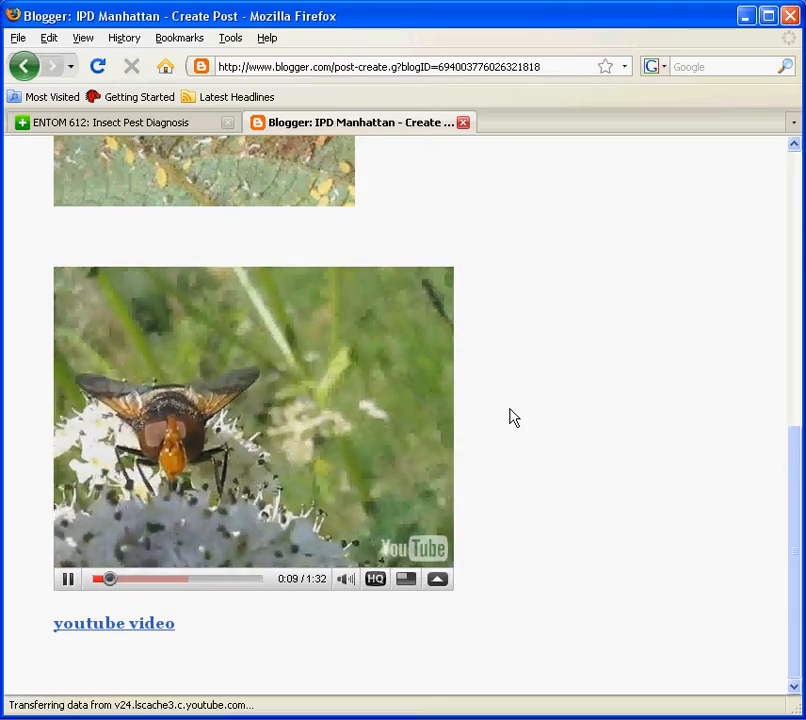
scroll(509, 415, up, 10)
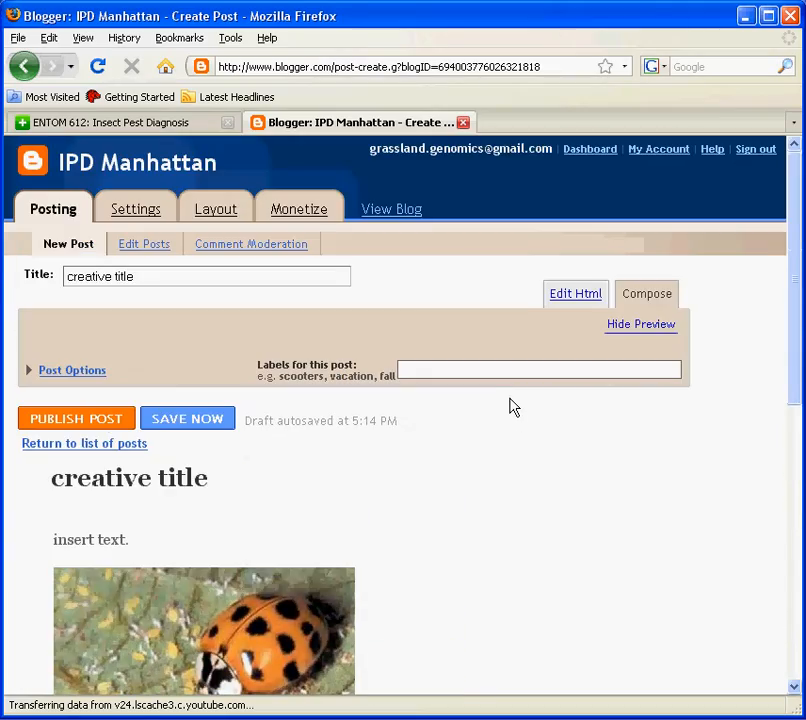
click(672, 326)
scroll(531, 453, down, 5)
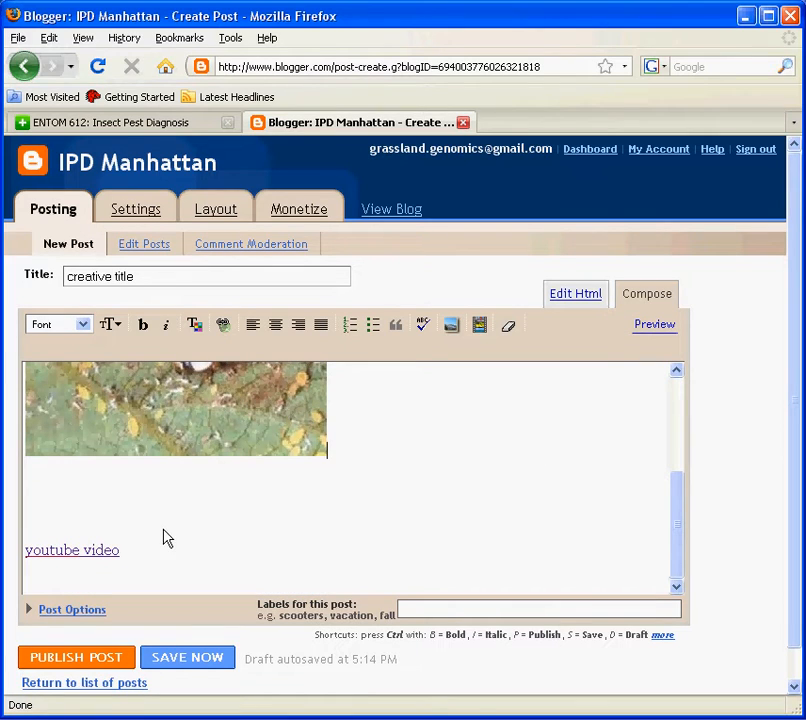
- Examine the video embed code in the post's HTML source and compare it with the compose view
click(572, 296)
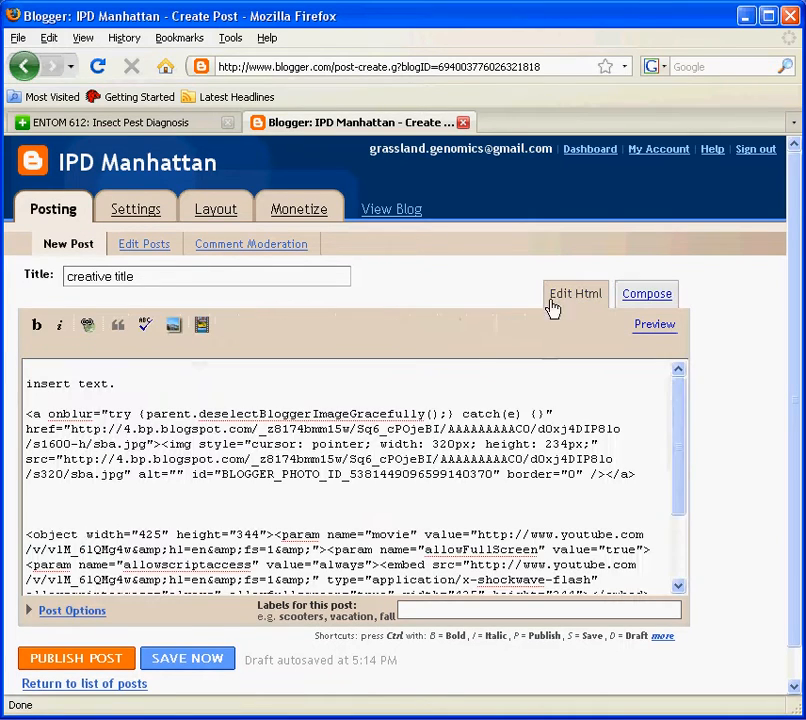
scroll(277, 504, down, 1)
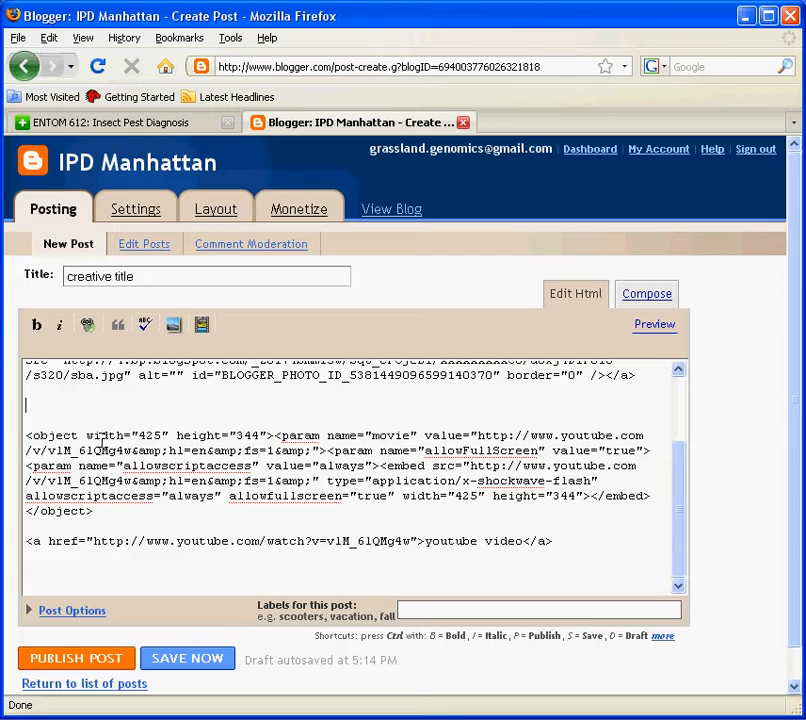
drag(86, 435, 164, 435)
drag(251, 495, 341, 496)
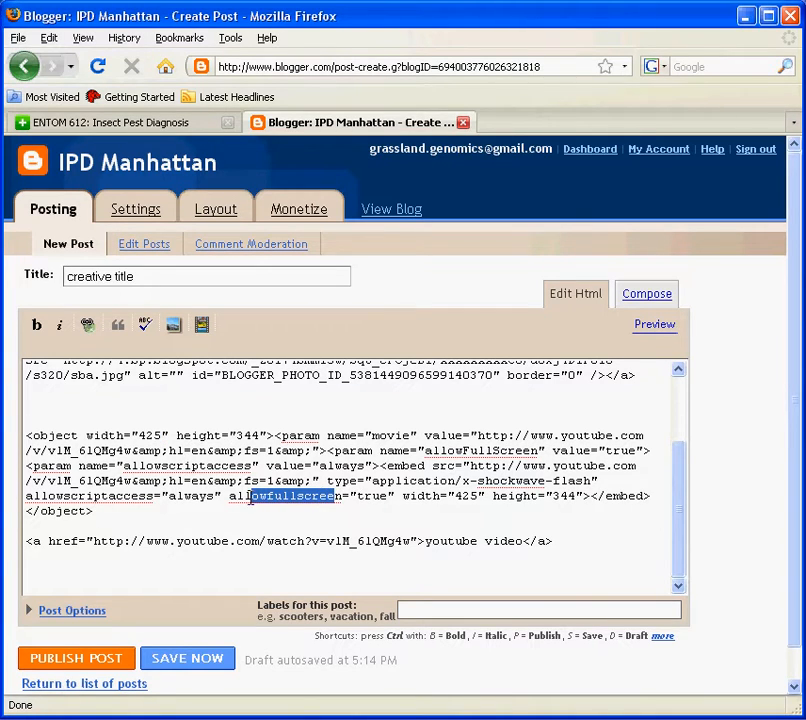
drag(138, 496, 381, 498)
click(99, 510)
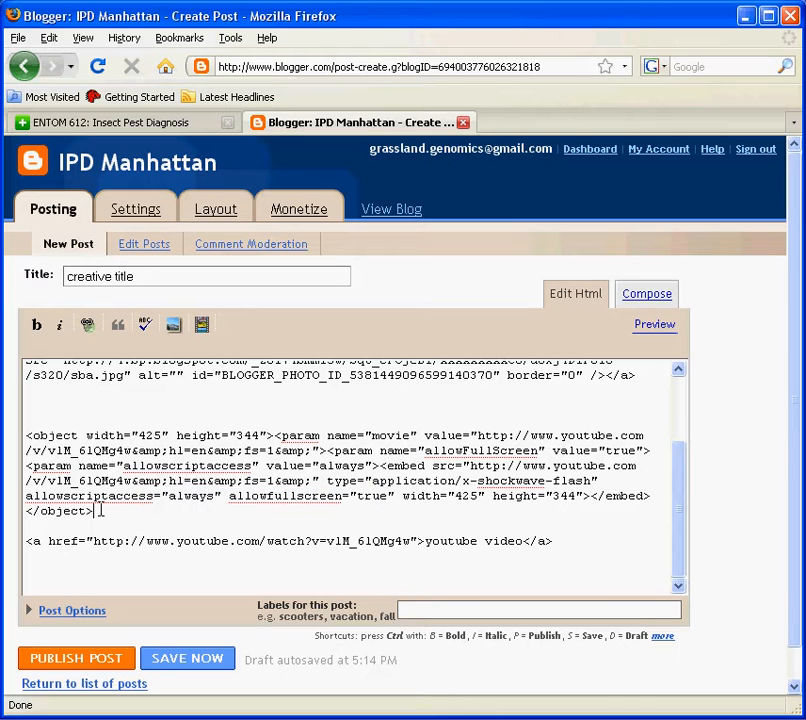
click(652, 302)
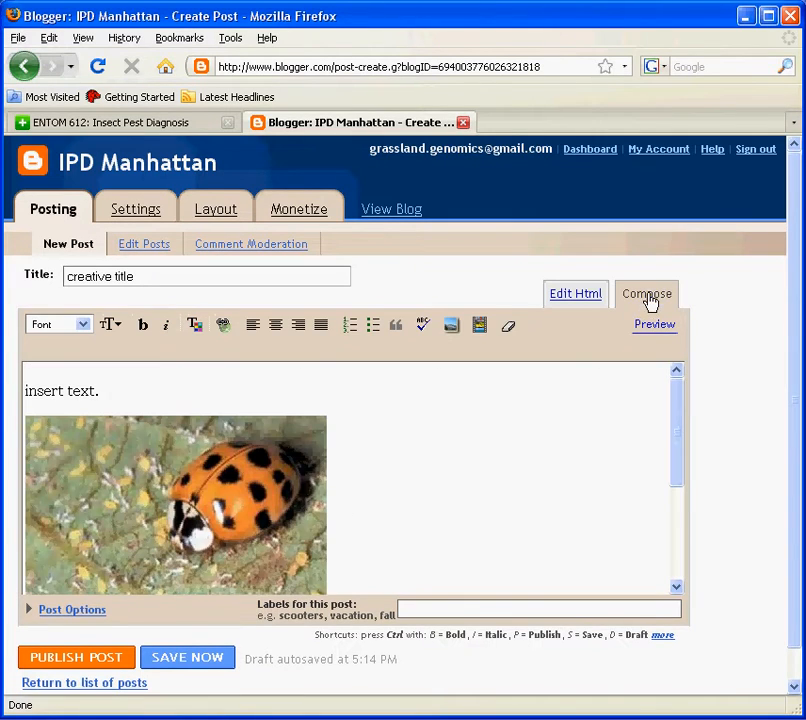
scroll(468, 477, down, 3)
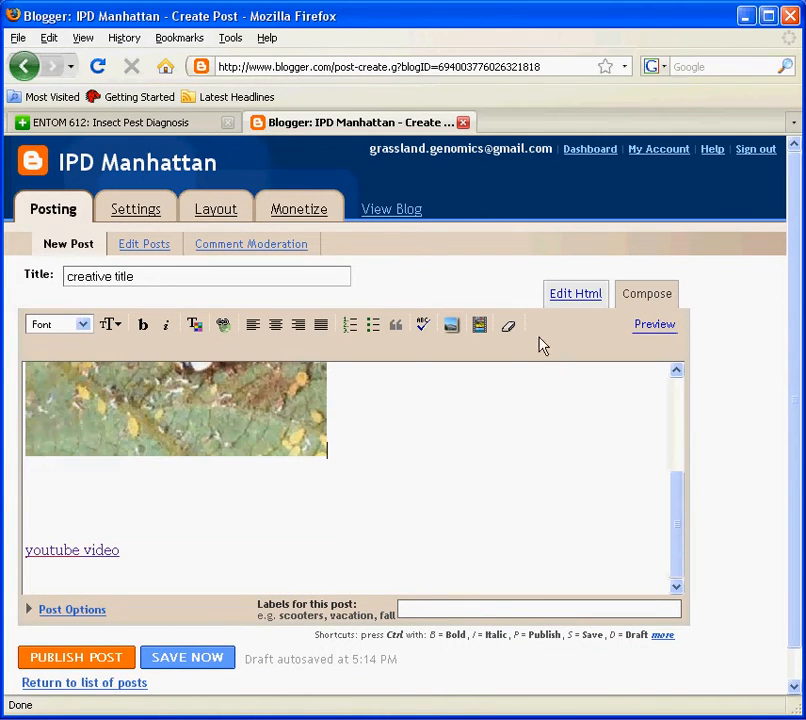
click(85, 527)
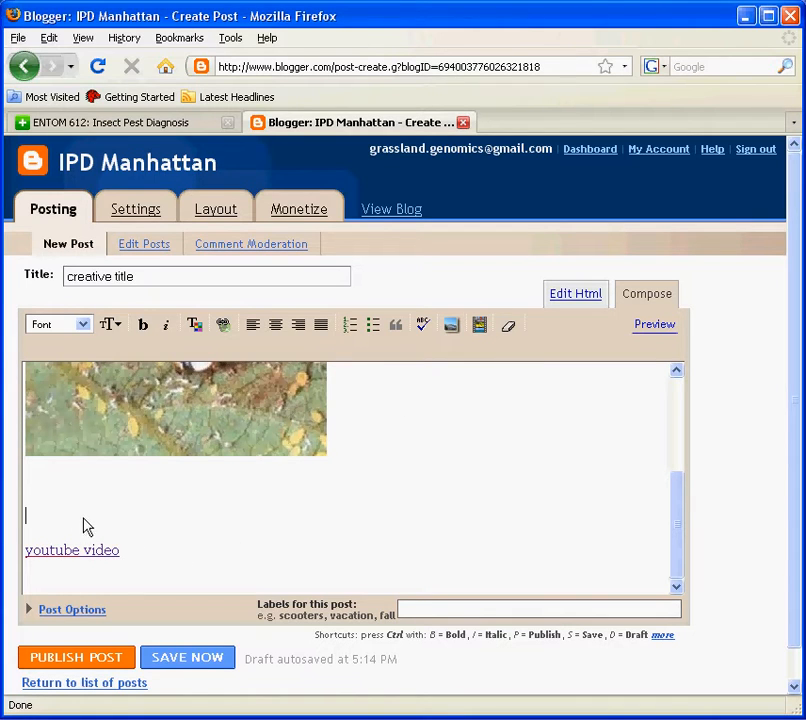
- Move the whole video embed code in the post's HTML below the "youtube video" link
click(575, 297)
scroll(331, 468, down, 2)
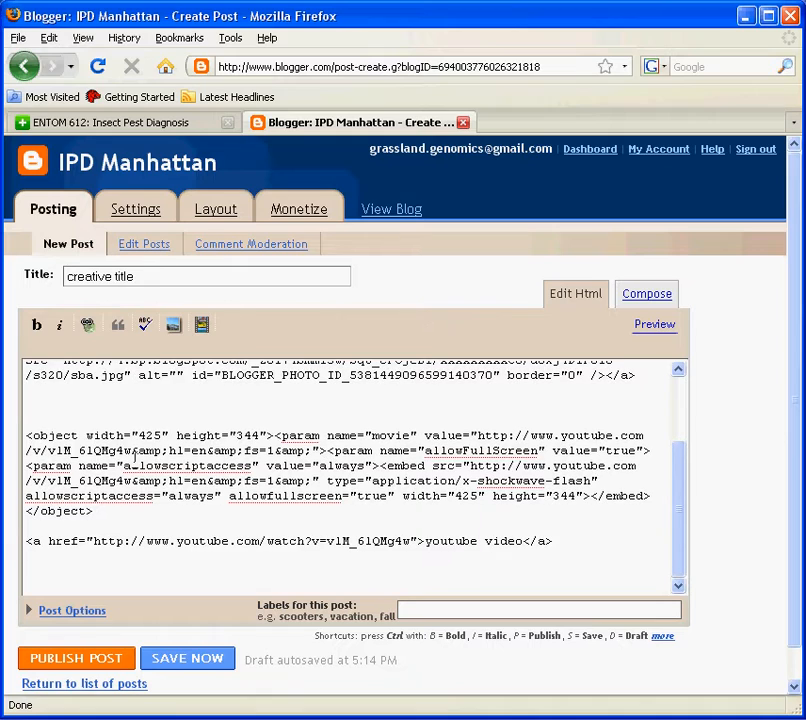
drag(26, 437, 118, 511)
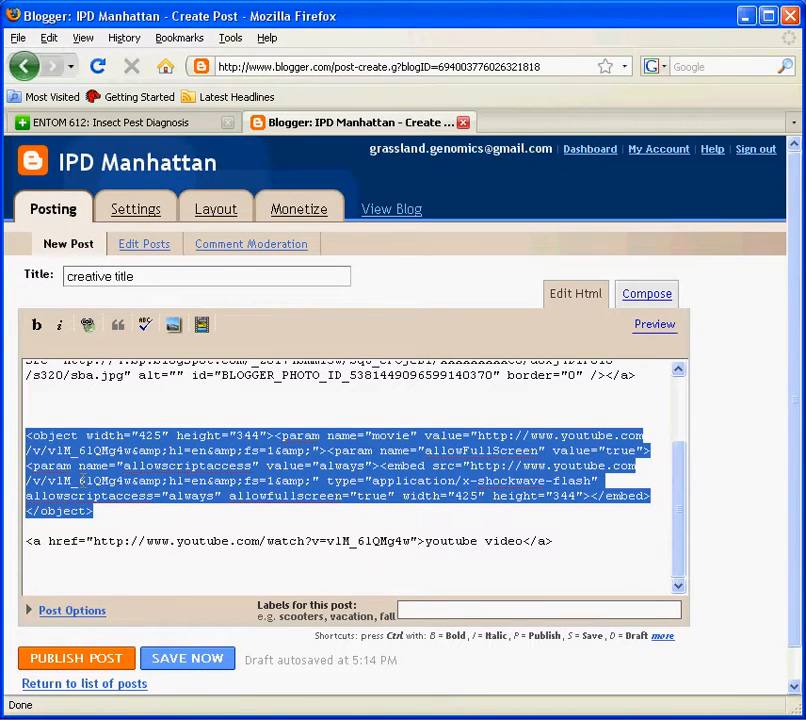
drag(80, 480, 101, 585)
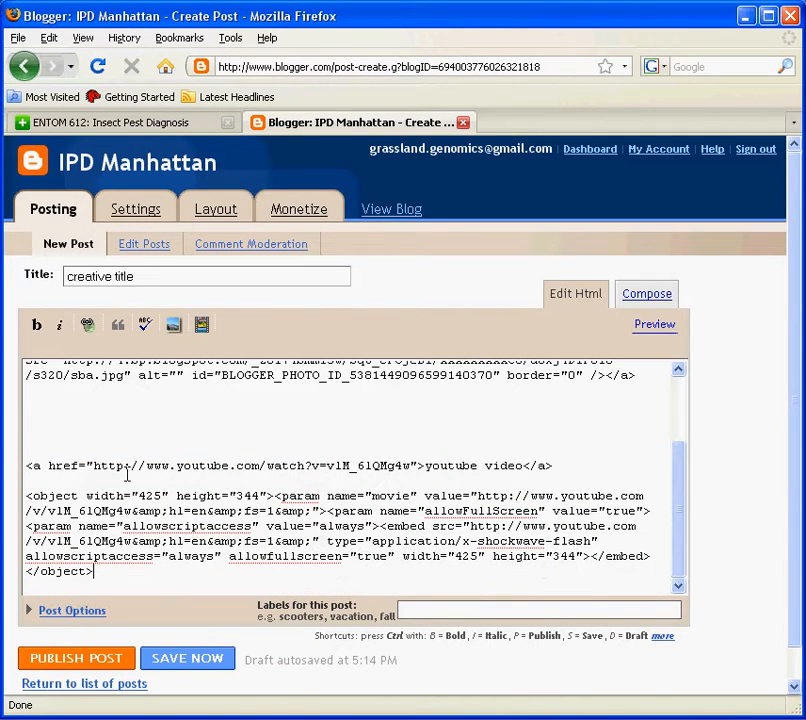
drag(33, 474, 521, 469)
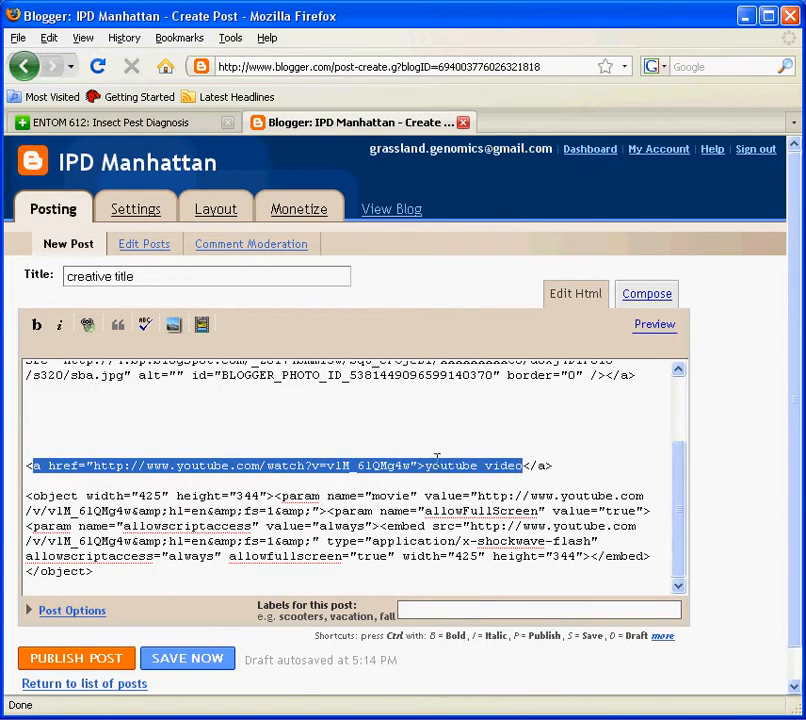
click(392, 446)
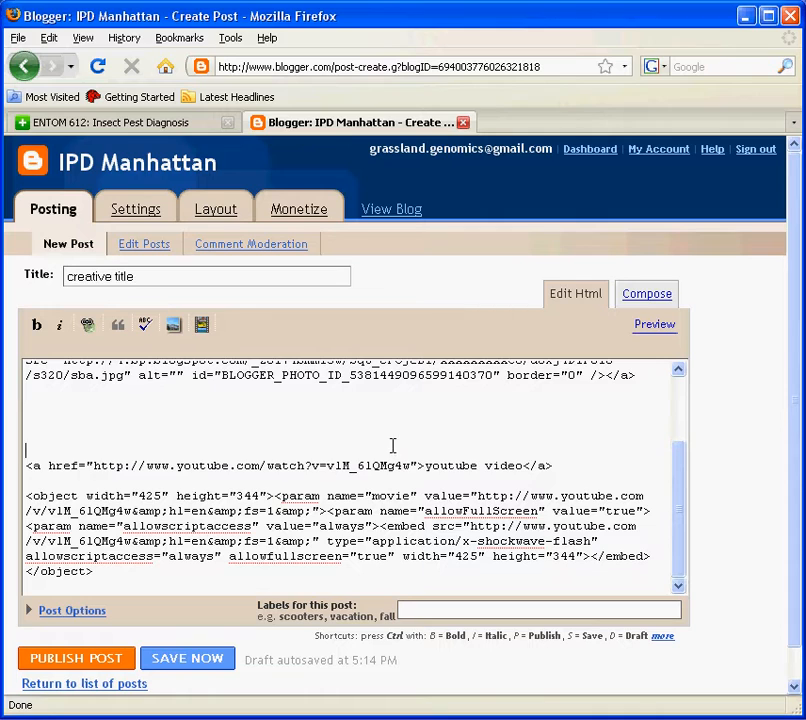
- Return to the compose view and preview the post to check the order of the link and the embedded video
click(652, 296)
scroll(372, 440, down, 3)
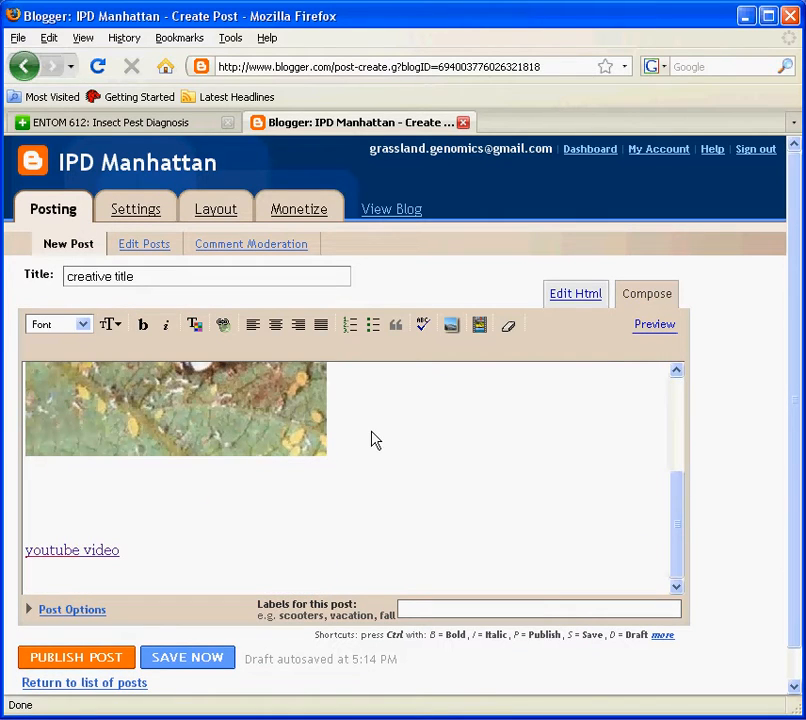
click(652, 325)
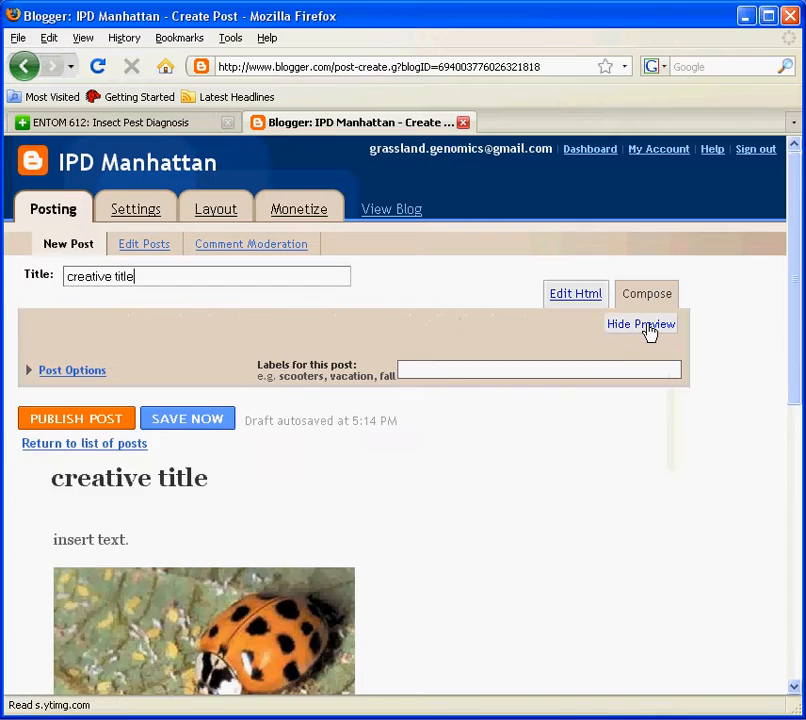
scroll(363, 512, down, 5)
scroll(363, 505, down, 3)
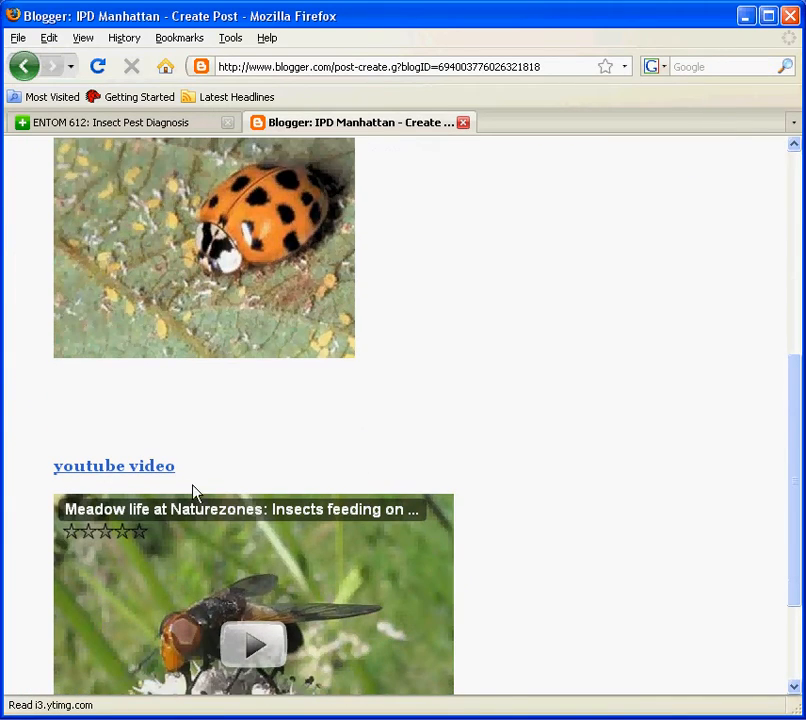
- Look over the link and embedded video in the post preview, and hide the preview
scroll(204, 486, down, 1)
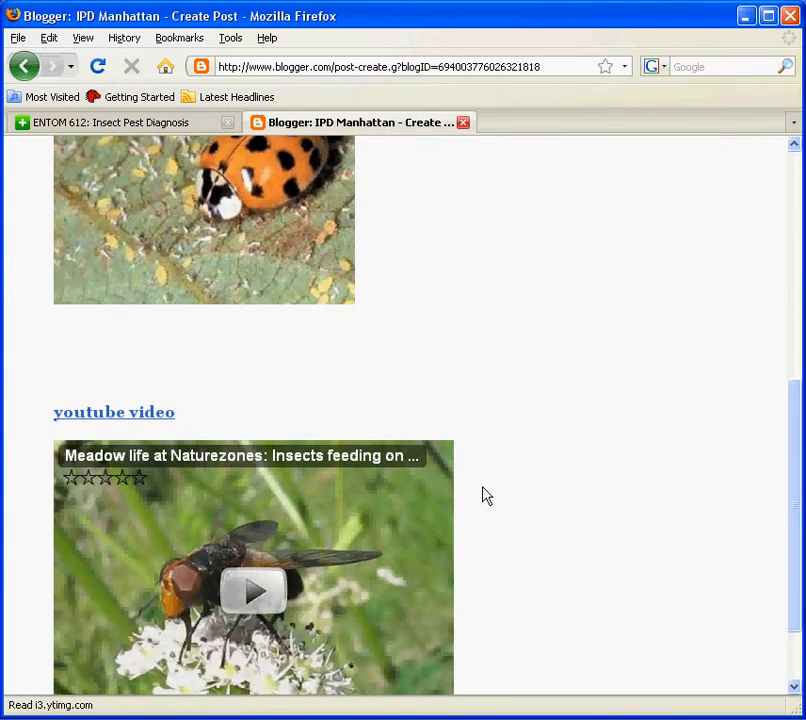
scroll(486, 494, down, 2)
scroll(486, 494, up, 10)
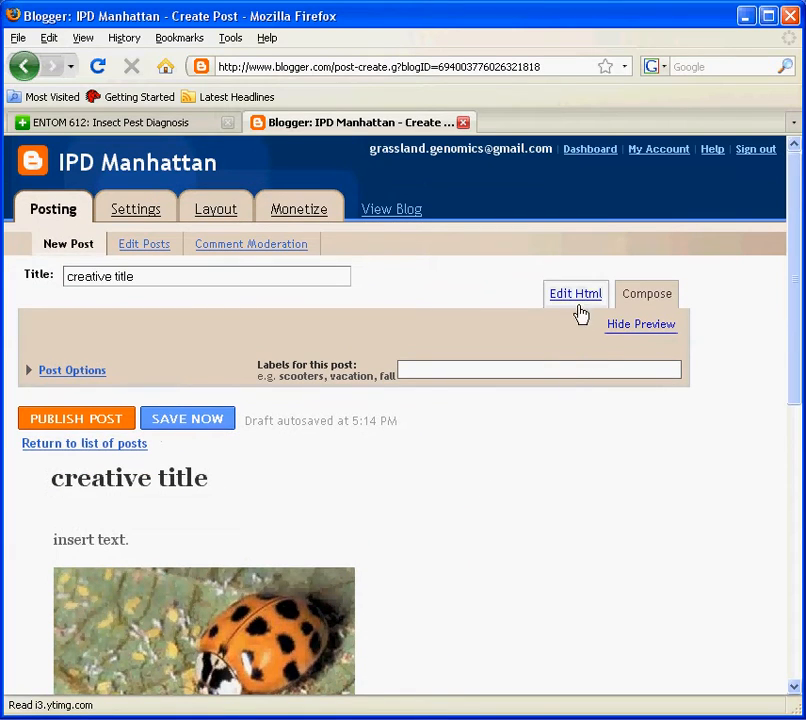
click(632, 324)
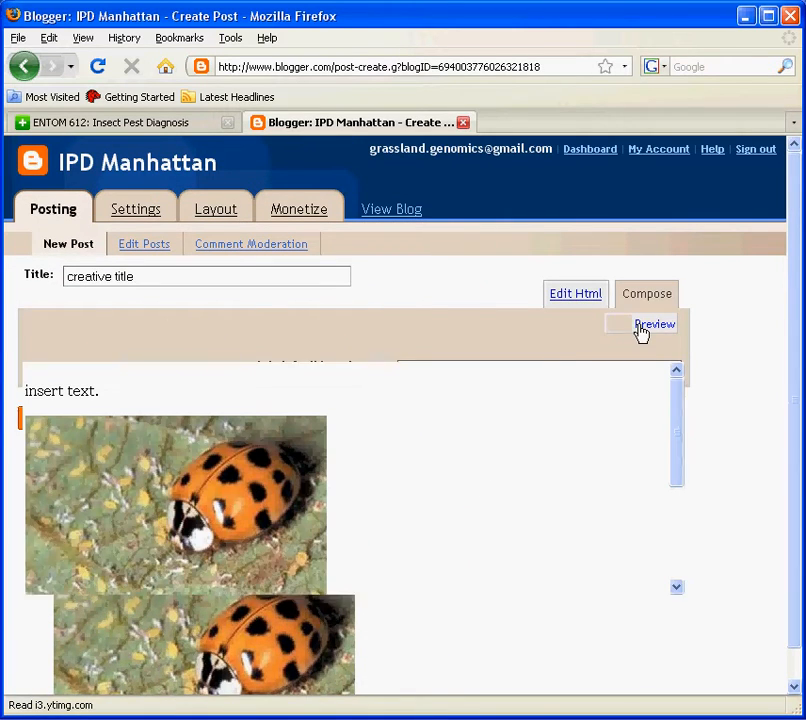
- Publish the "creative title" post to the IPD Manhattan blog
scroll(556, 426, down, 3)
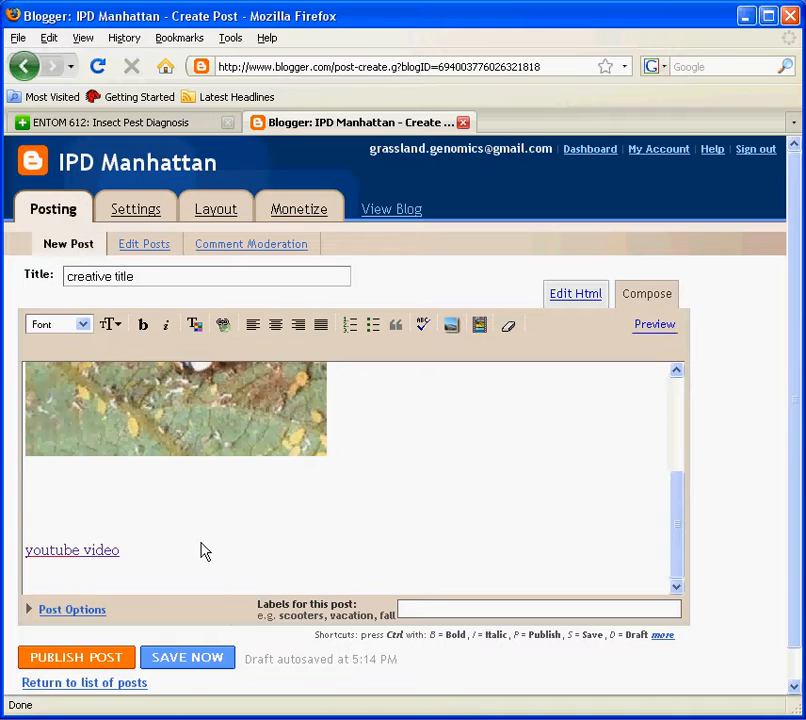
click(102, 662)
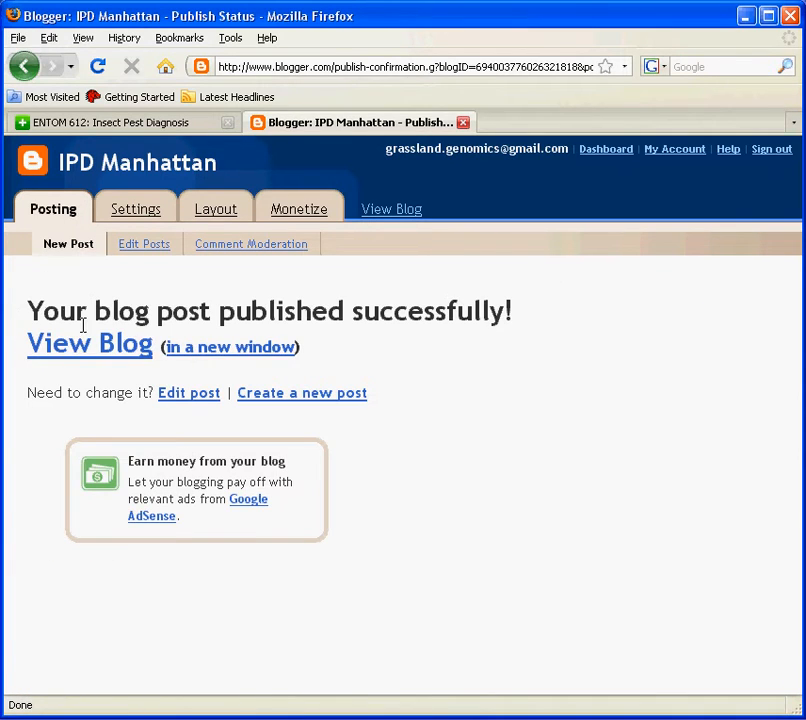
drag(60, 314, 434, 312)
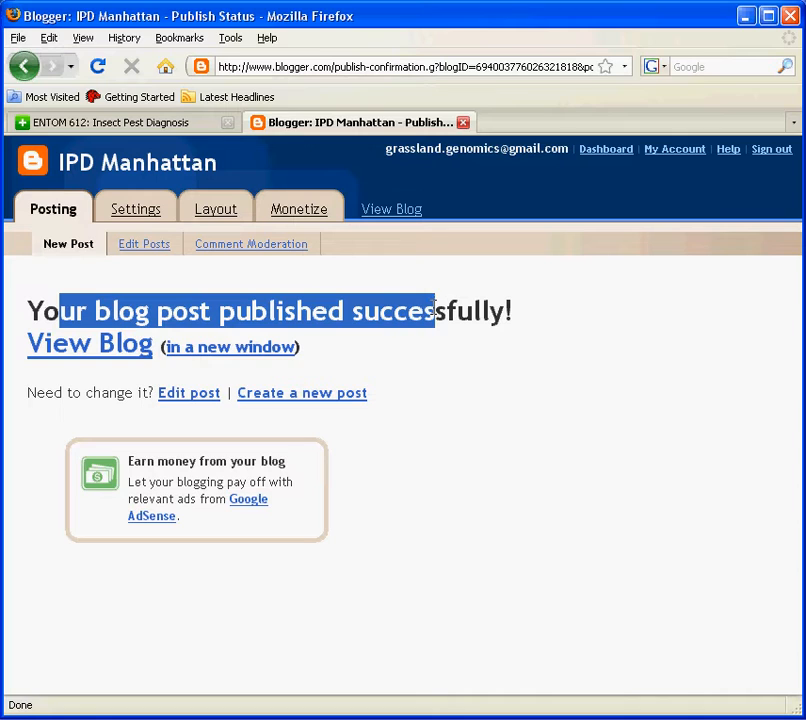
- View the published blog, test the "youtube video" link, and return to play the embedded video in the post
click(122, 358)
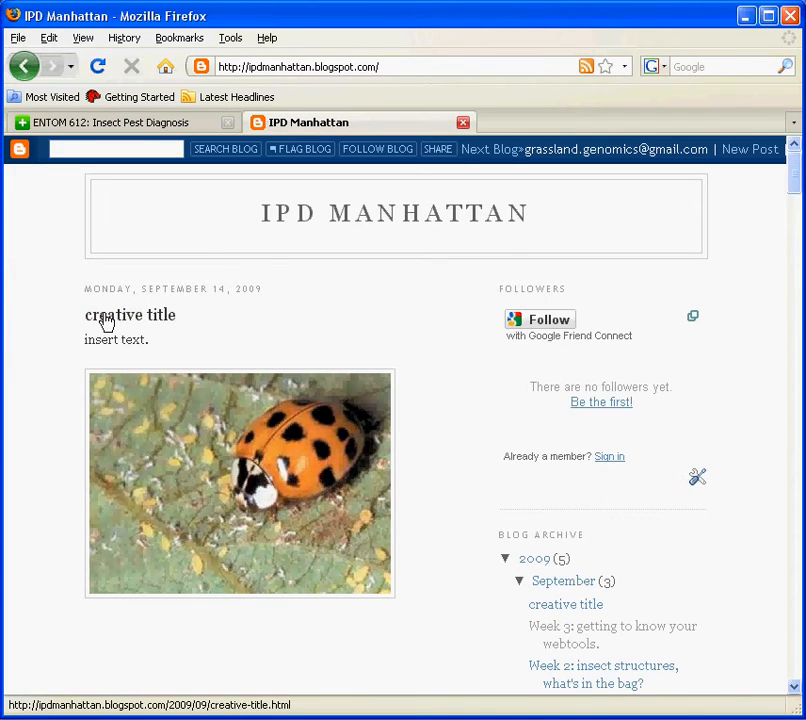
scroll(180, 320, down, 5)
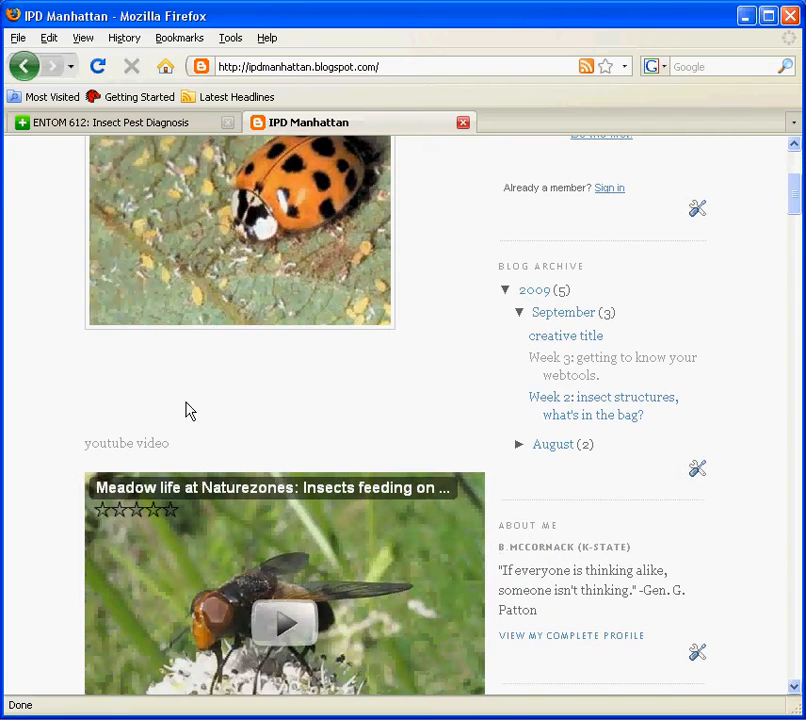
click(137, 449)
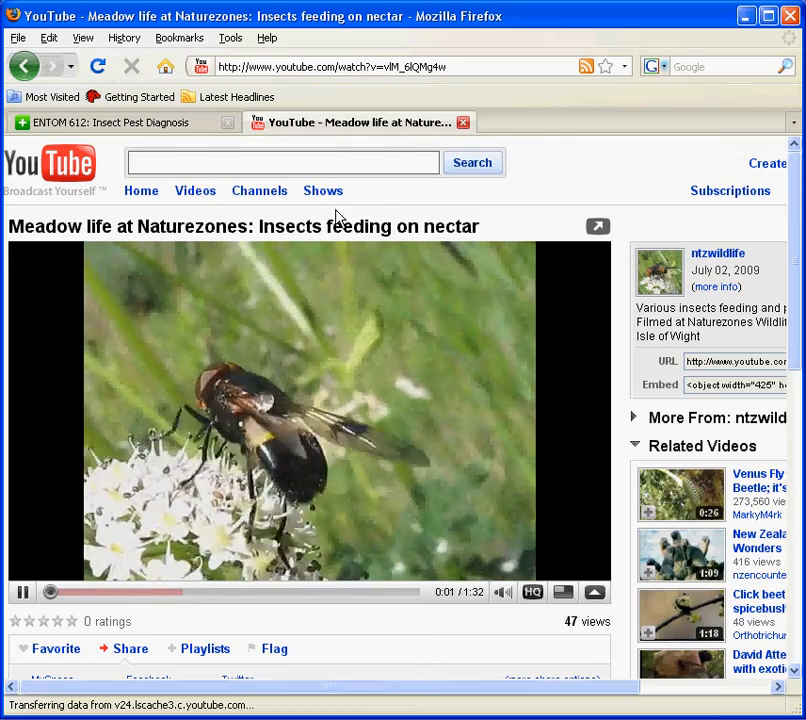
click(30, 70)
scroll(166, 316, down, 4)
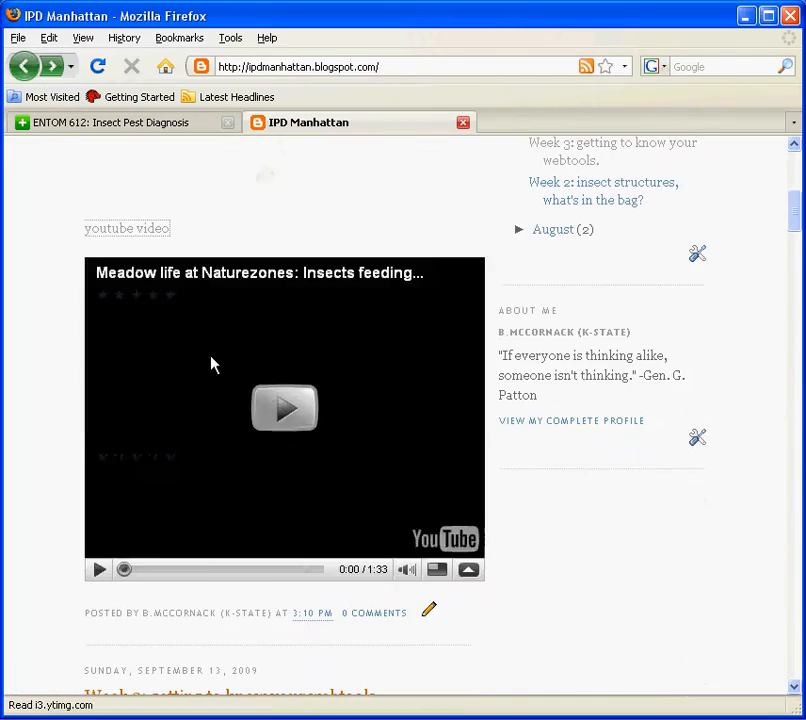
click(281, 408)
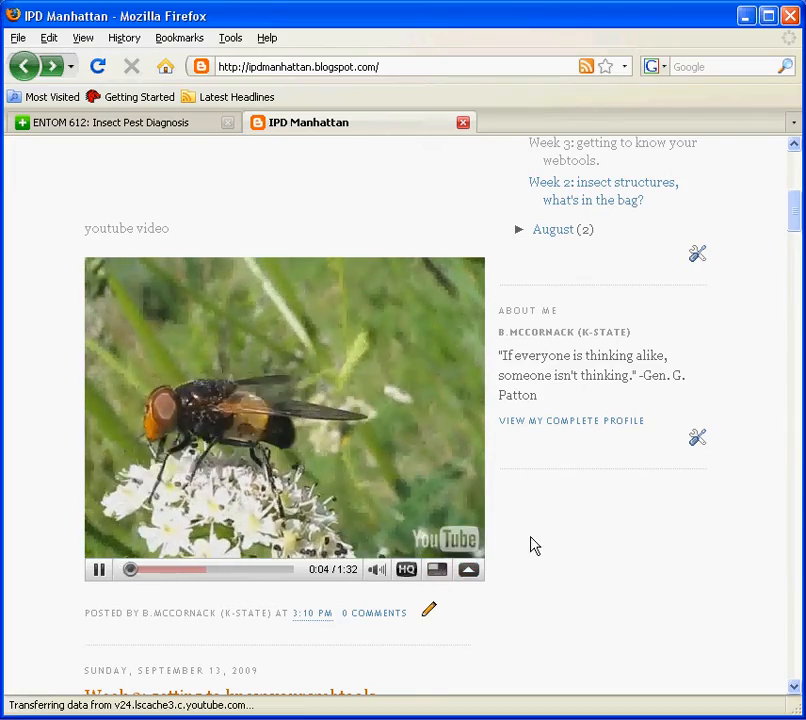
- Edit the published "creative title" post so its text reads "insert text 2." and publish it again
scroll(535, 550, down, 3)
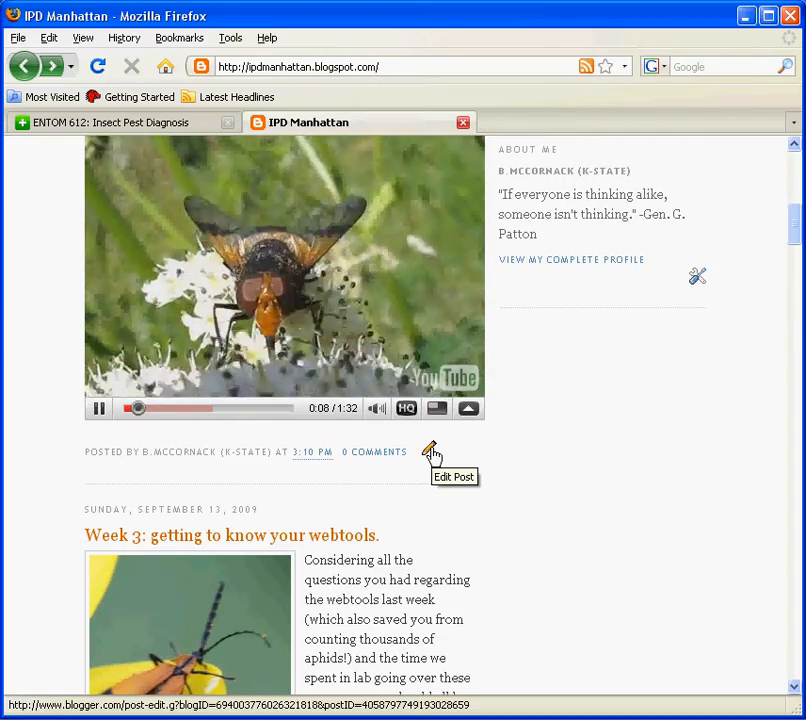
click(430, 452)
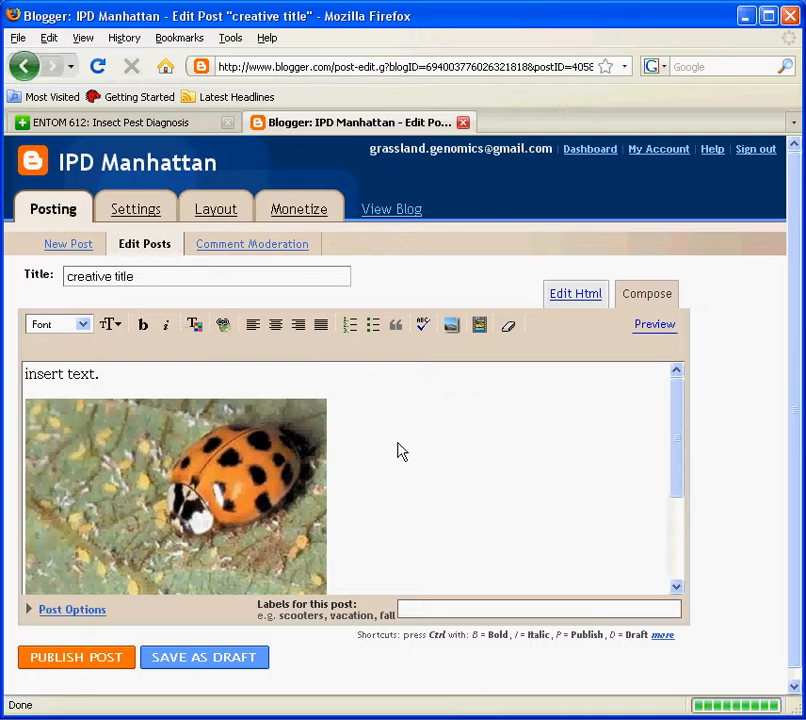
scroll(398, 451, down, 3)
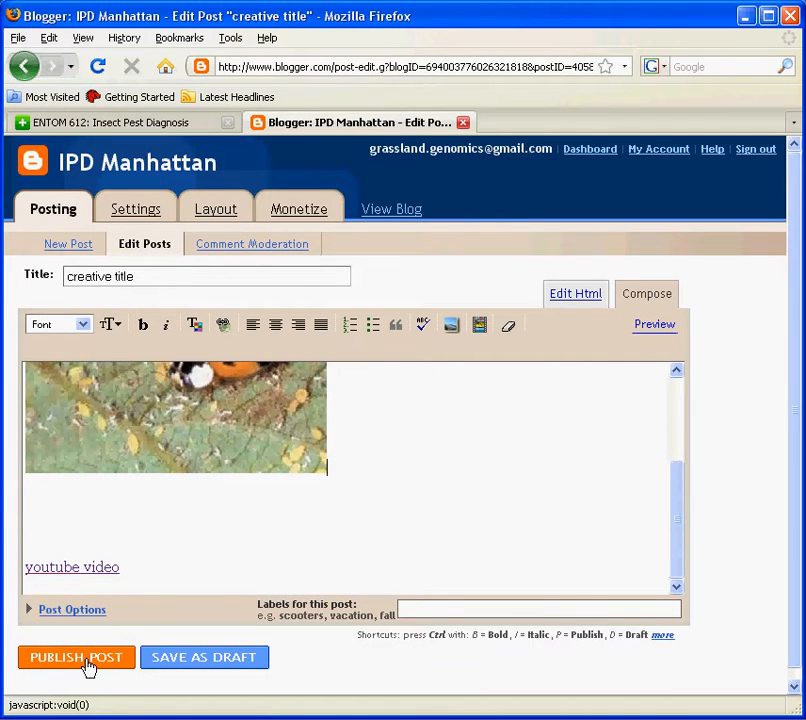
scroll(158, 466, up, 5)
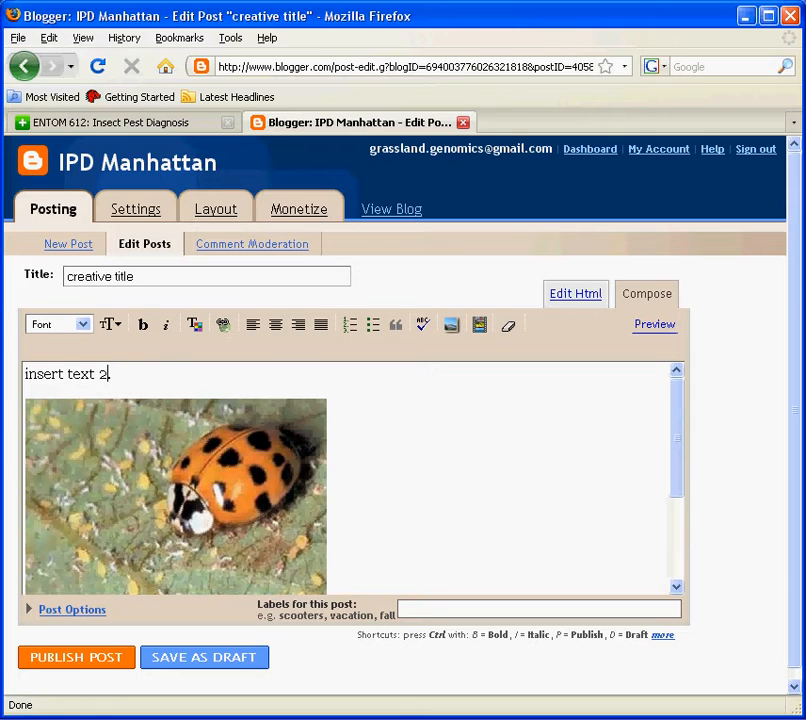
click(52, 655)
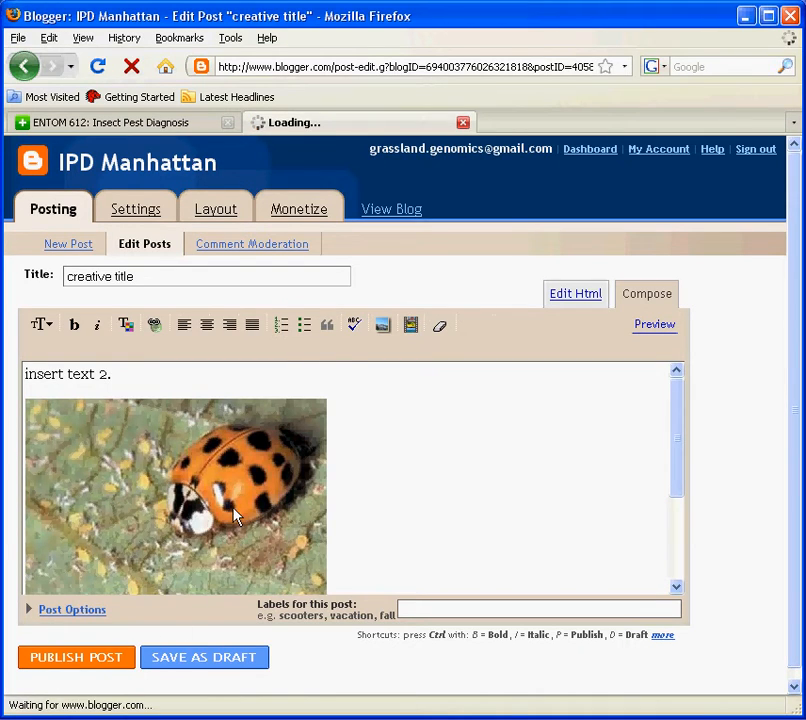
- View the blog again and check the updated text, image and embedded video of the "creative title" post
click(88, 348)
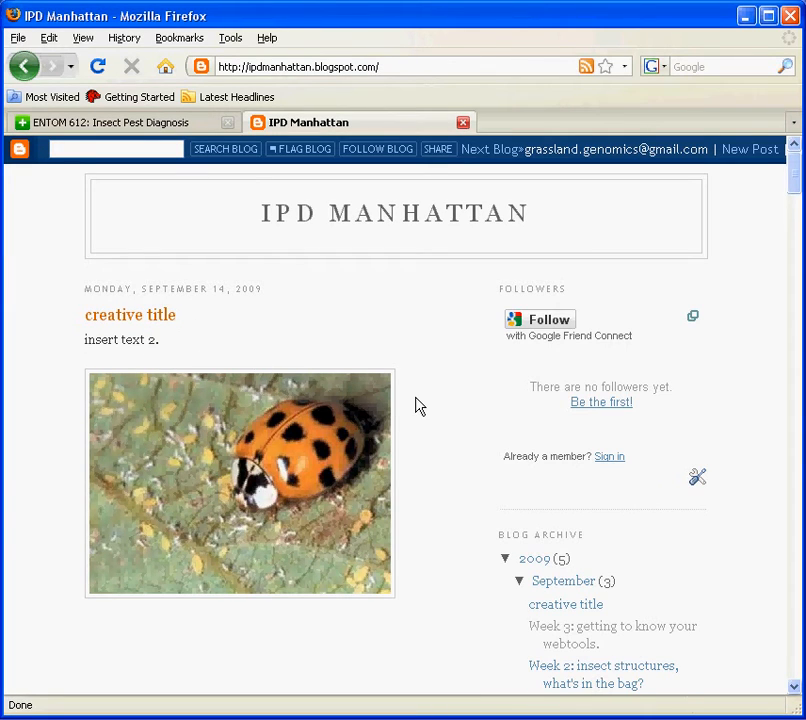
scroll(419, 406, down, 7)
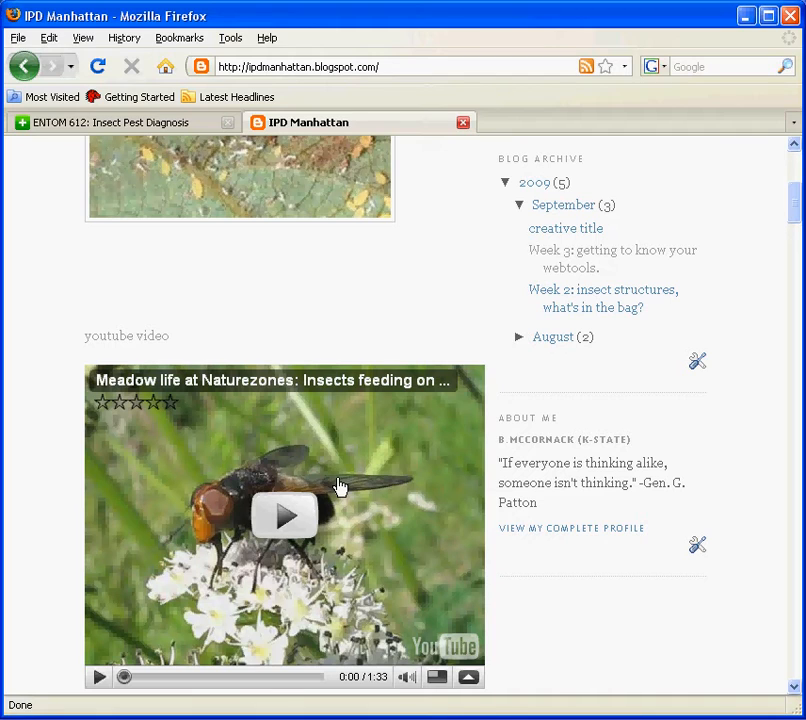
scroll(277, 319, up, 7)
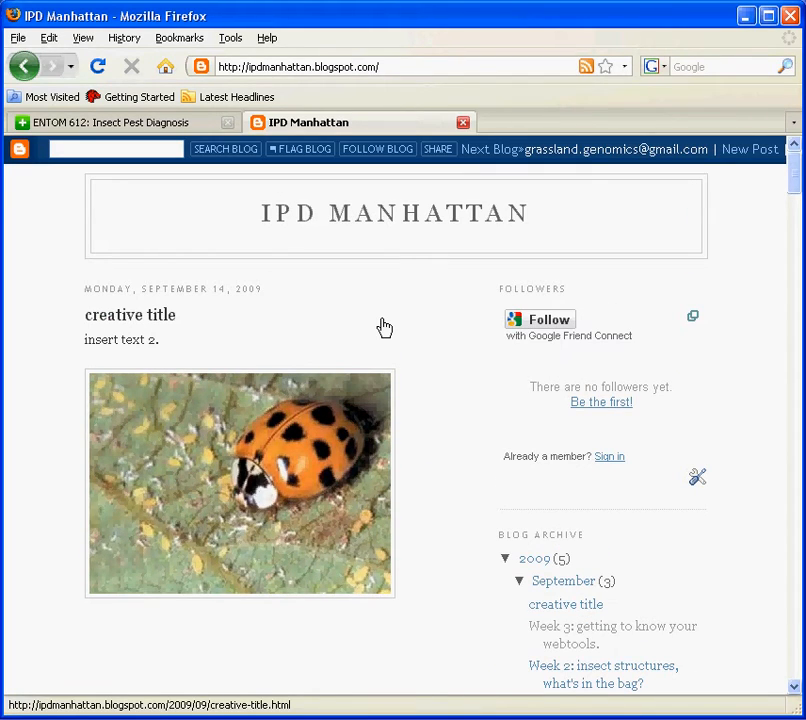
- Open the "creative title" post on its own page, check the blog title and web address, and open a blank new post
click(317, 331)
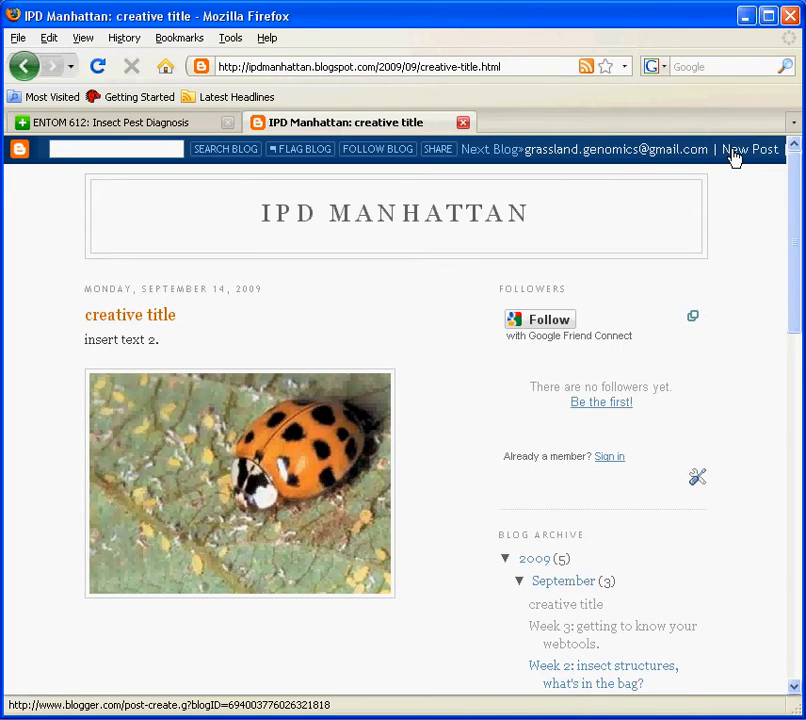
drag(234, 234, 552, 228)
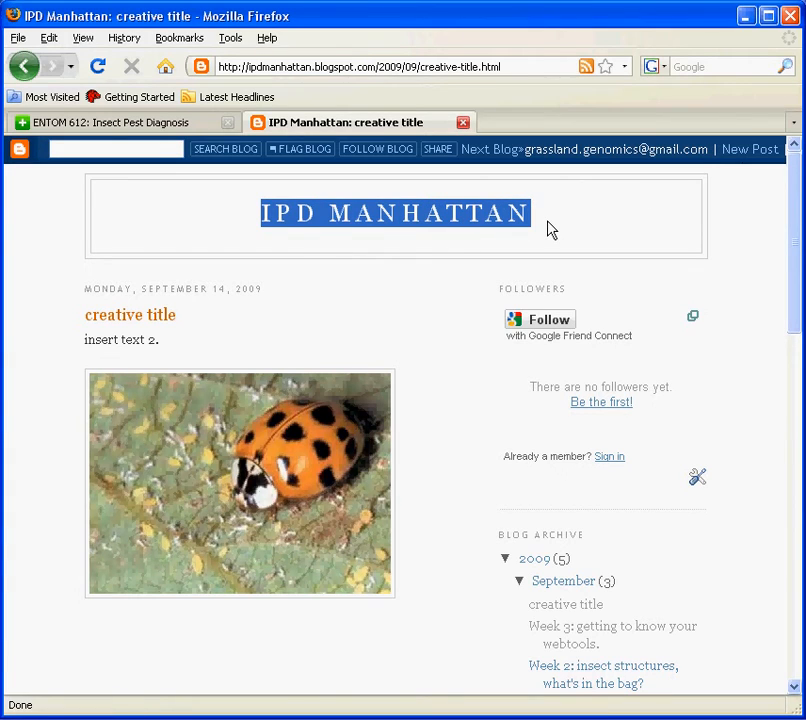
click(255, 67)
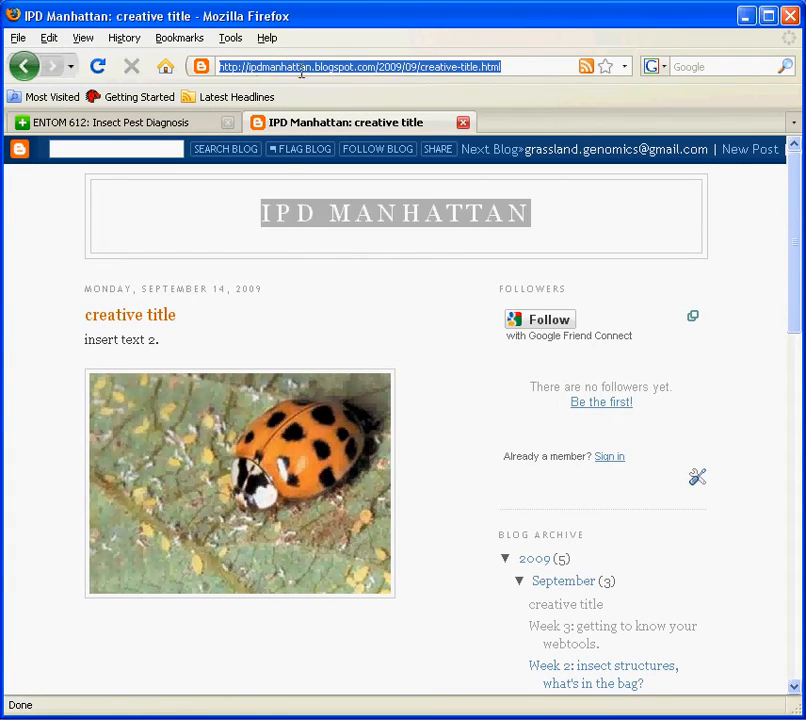
click(608, 221)
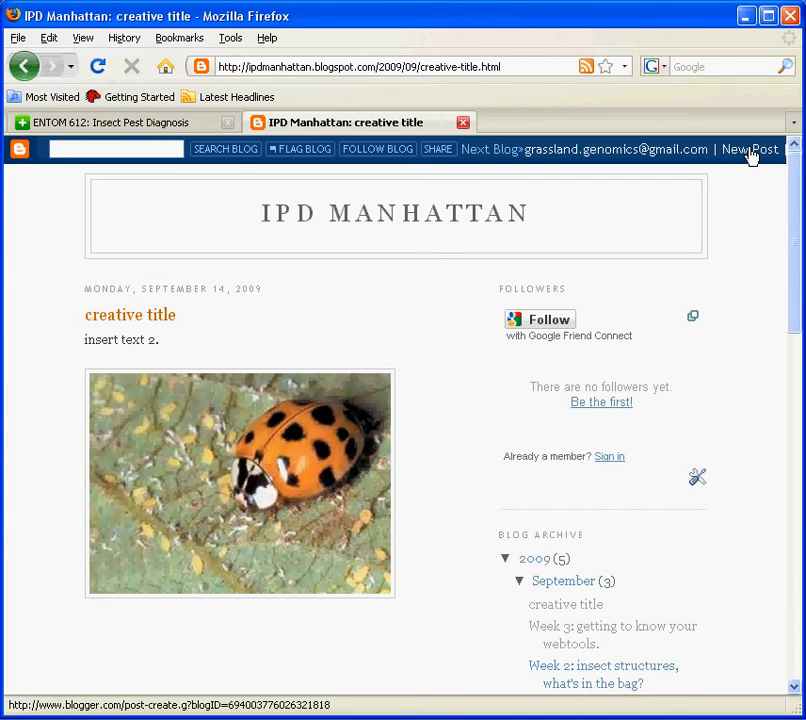
drag(800, 235, 765, 204)
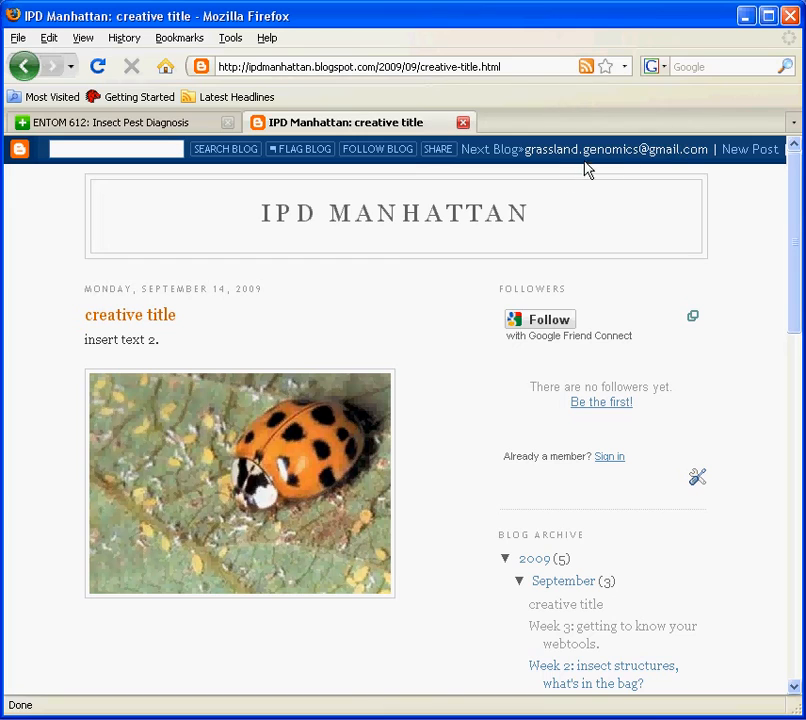
click(748, 151)
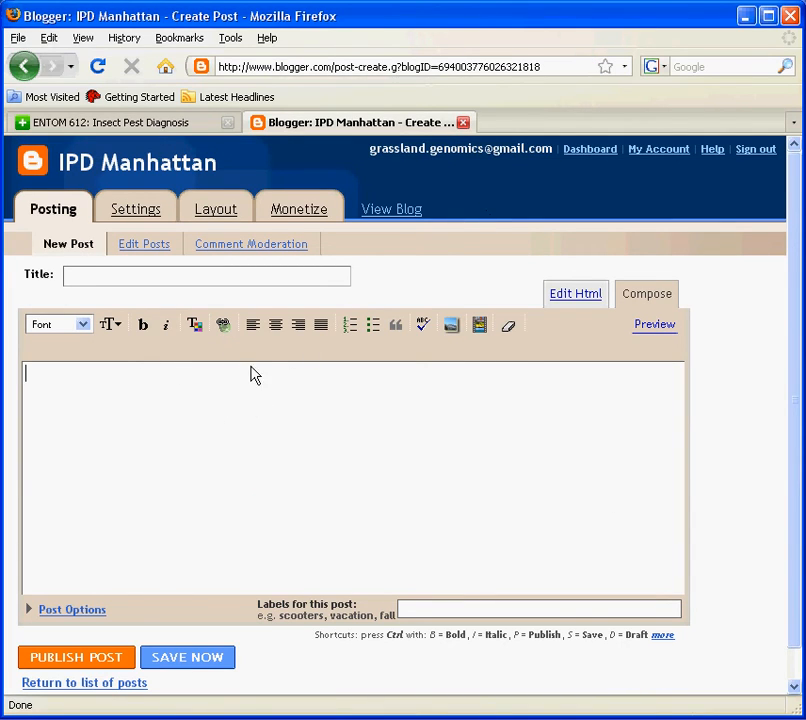
- Return to the dashboard and open the IPD Manhattan blog's list of posts for editing
click(591, 150)
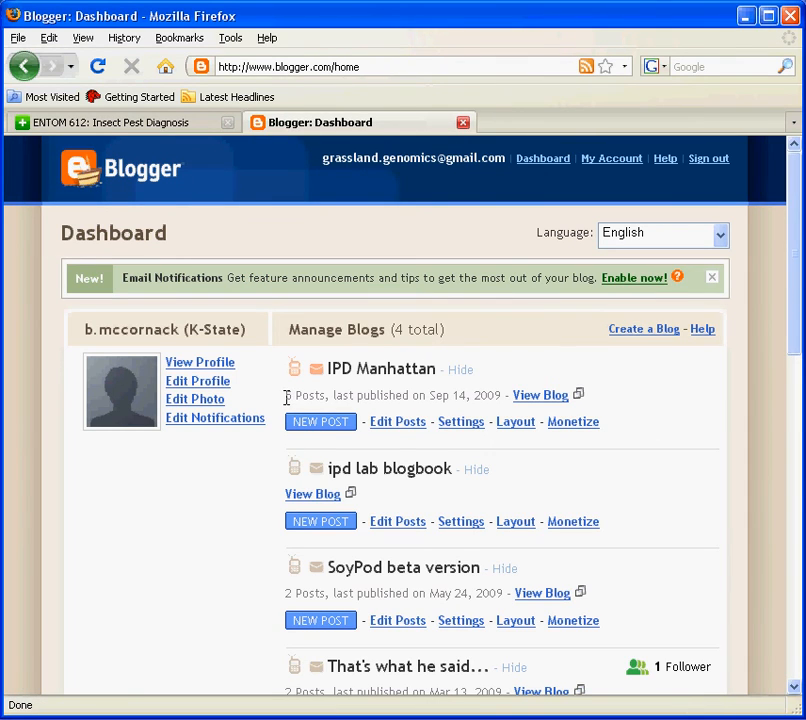
drag(286, 397, 318, 400)
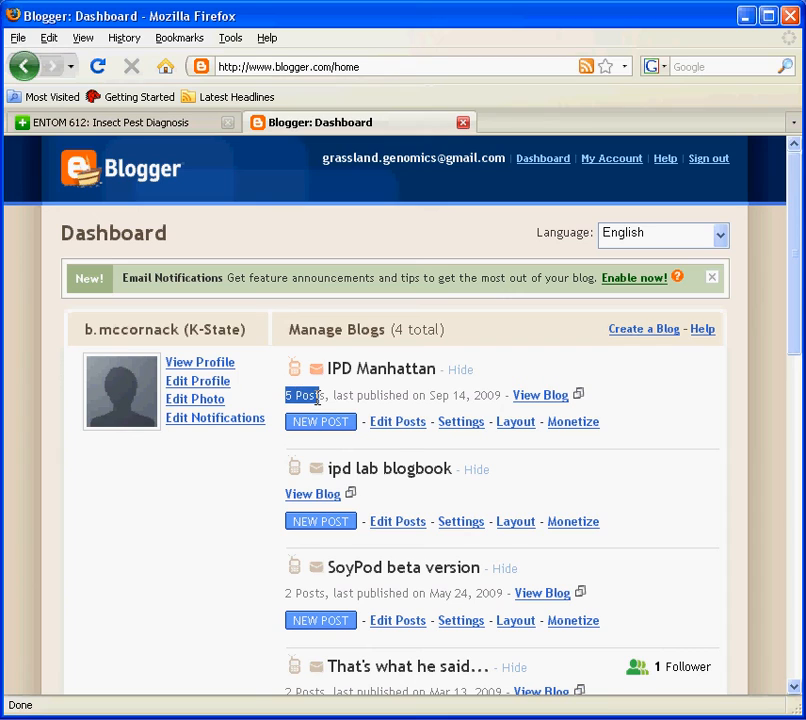
click(385, 424)
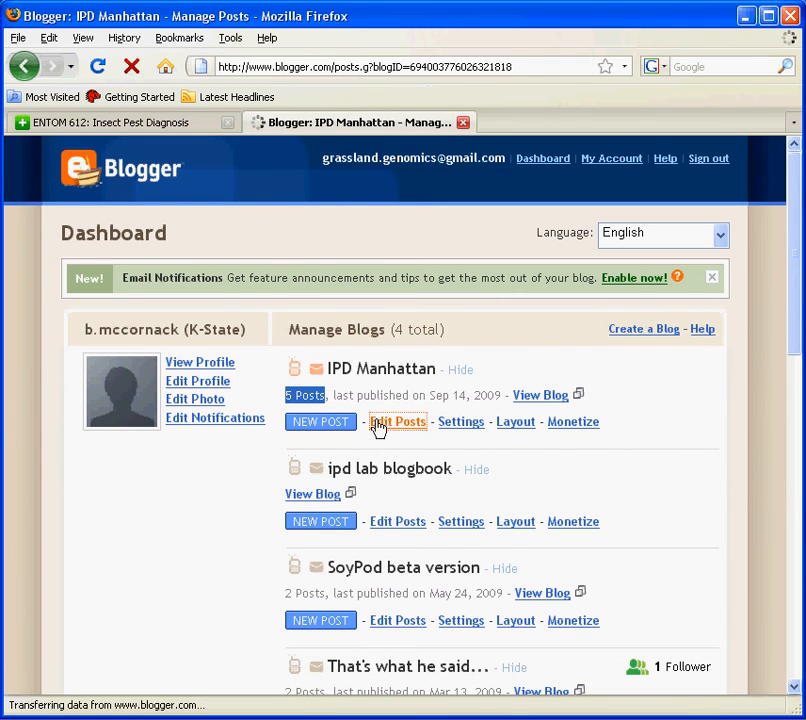